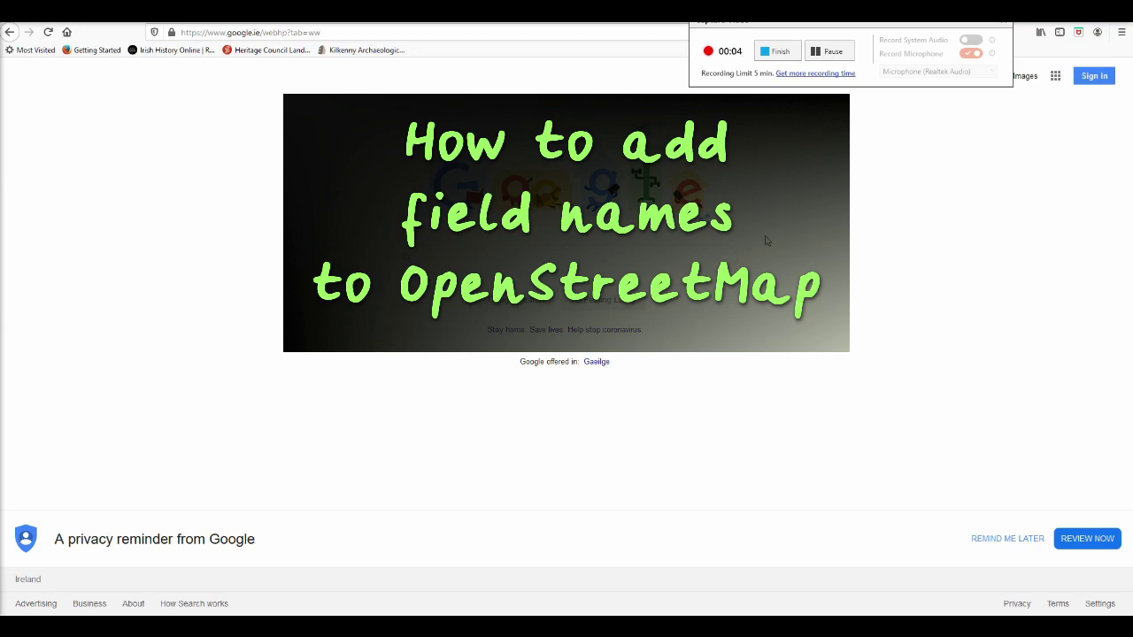
Step: Open the openstreetmap.org website and bring up its account sign-up form
left_click(364, 33)
type("open")
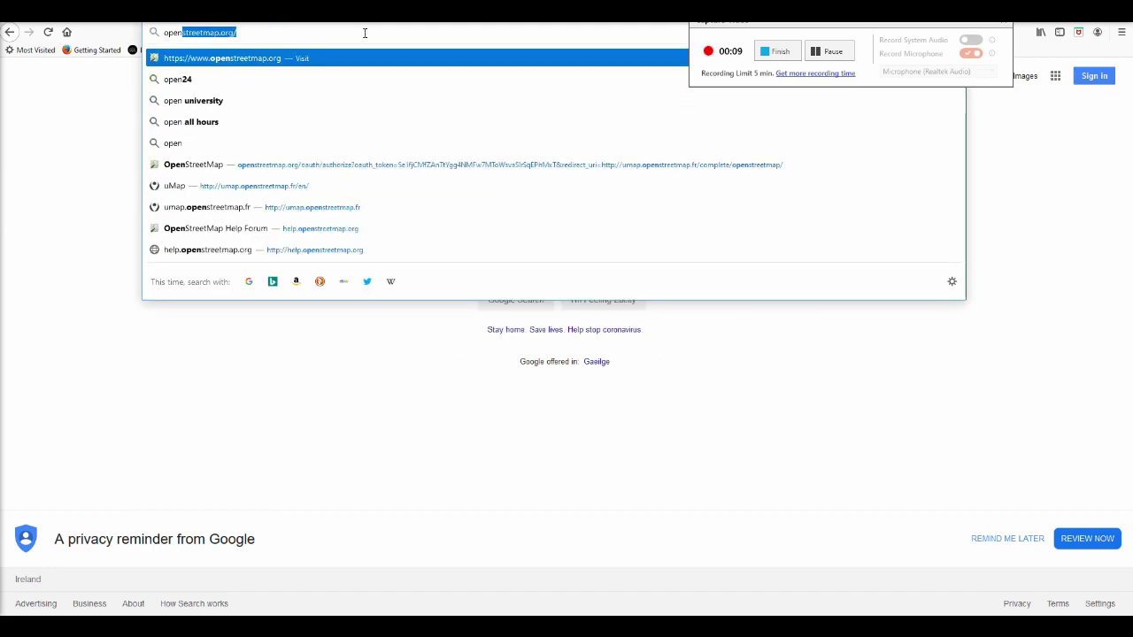
key("Return")
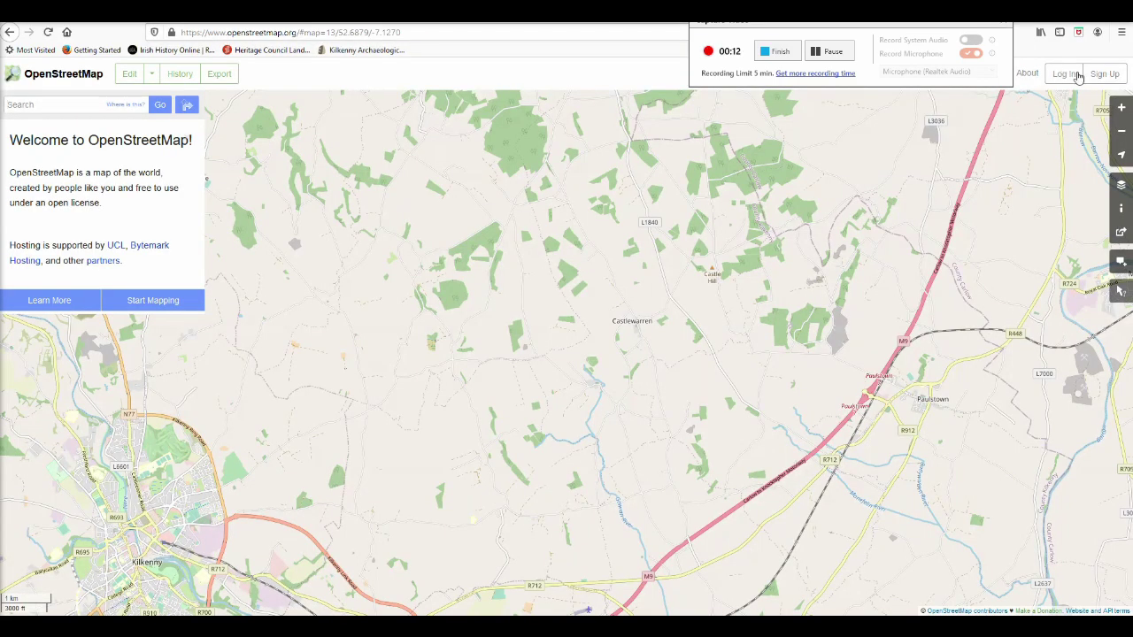
left_click(1105, 76)
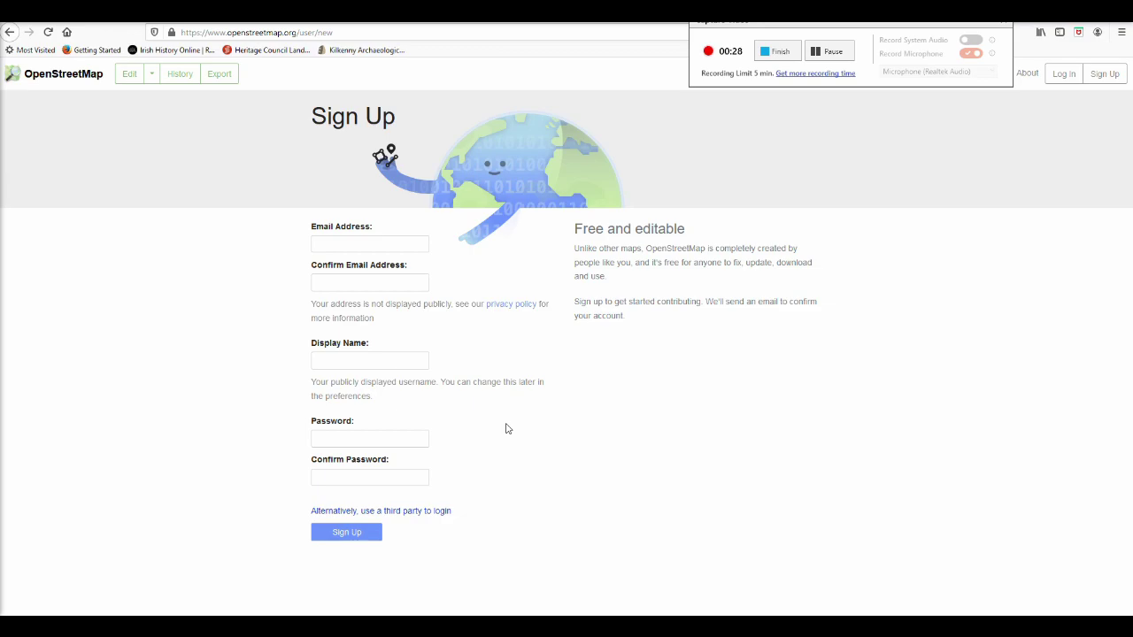
Step: Log in to the existing OpenStreetMap account with the saved username and the account password
left_click(1064, 74)
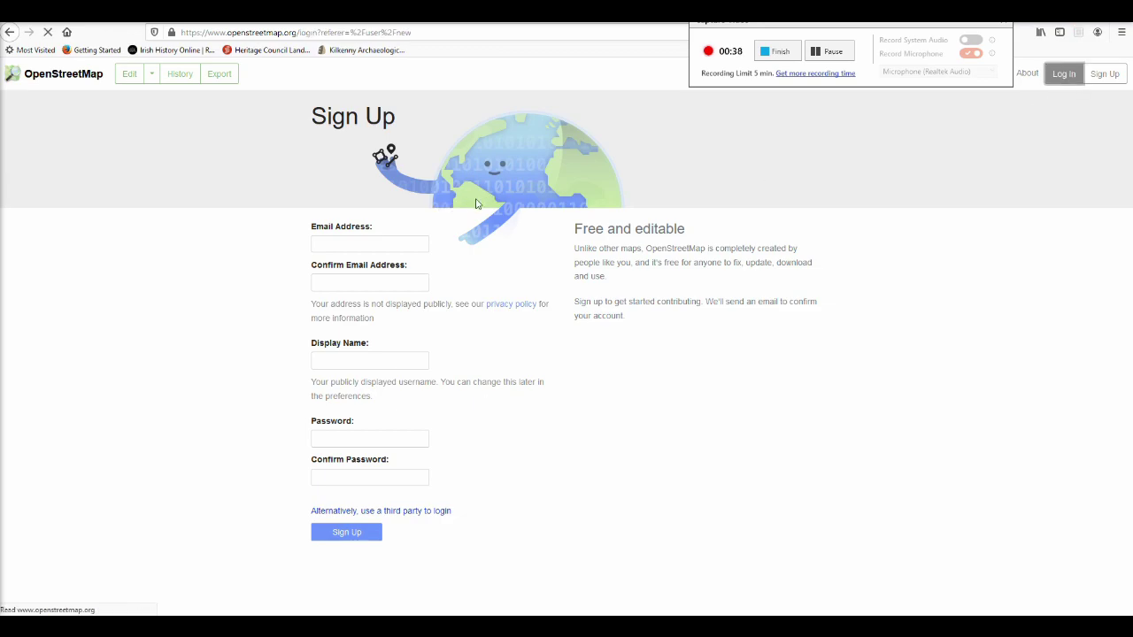
left_click(398, 205)
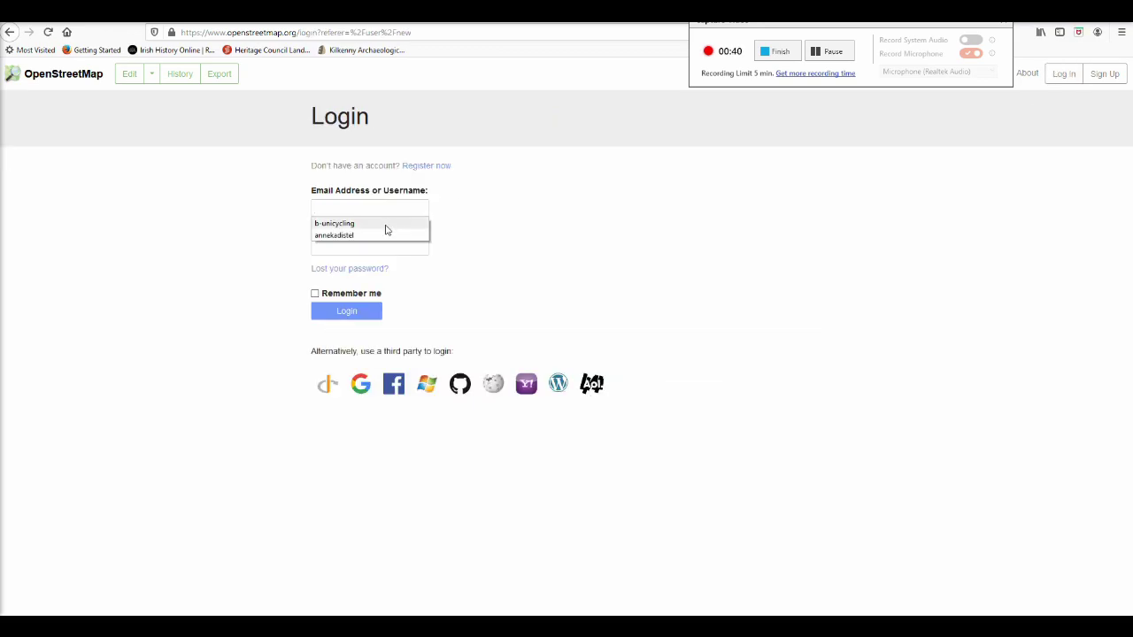
left_click(385, 227)
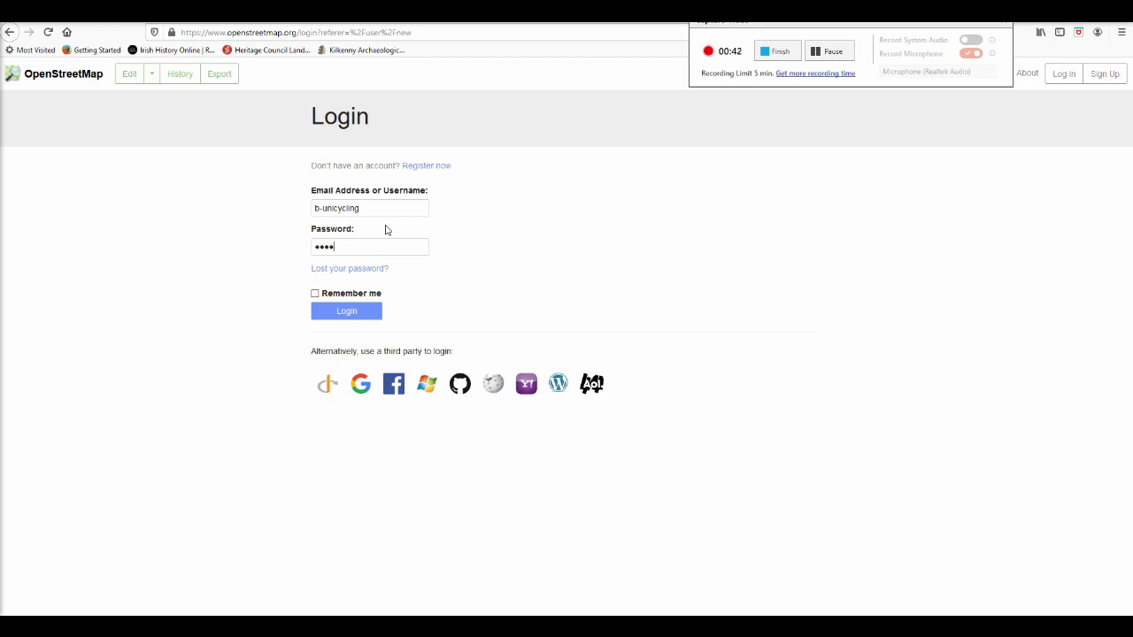
key("Return")
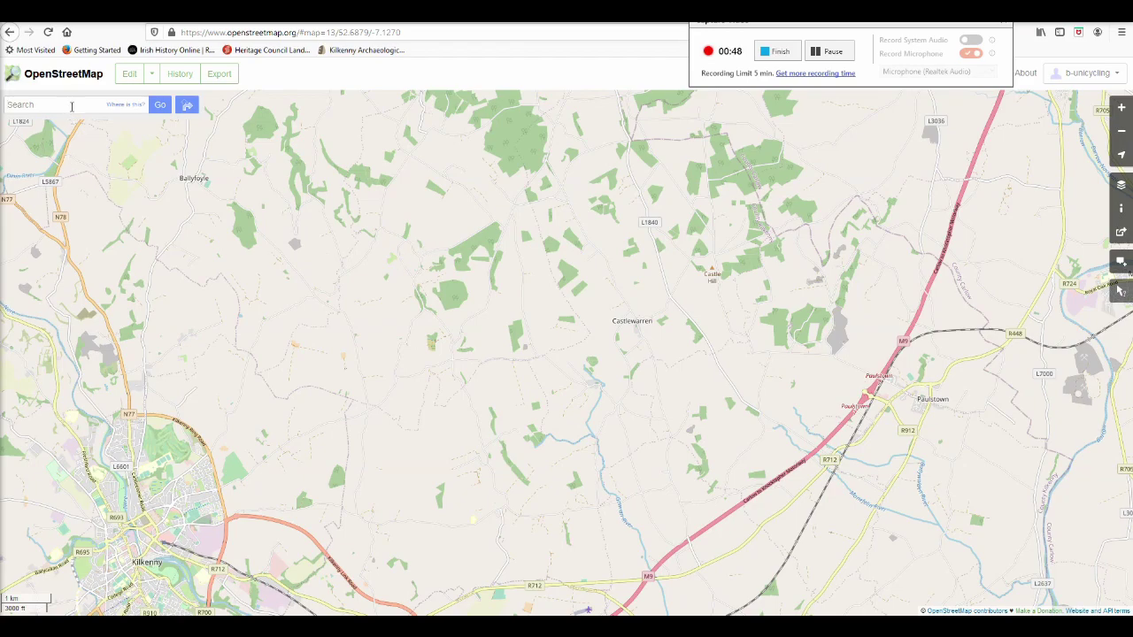
Step: Search the map for "Ballysallagh, Kilkenny" and open the Ballysallagh locality in County Kilkenny
type("Ballysallagh")
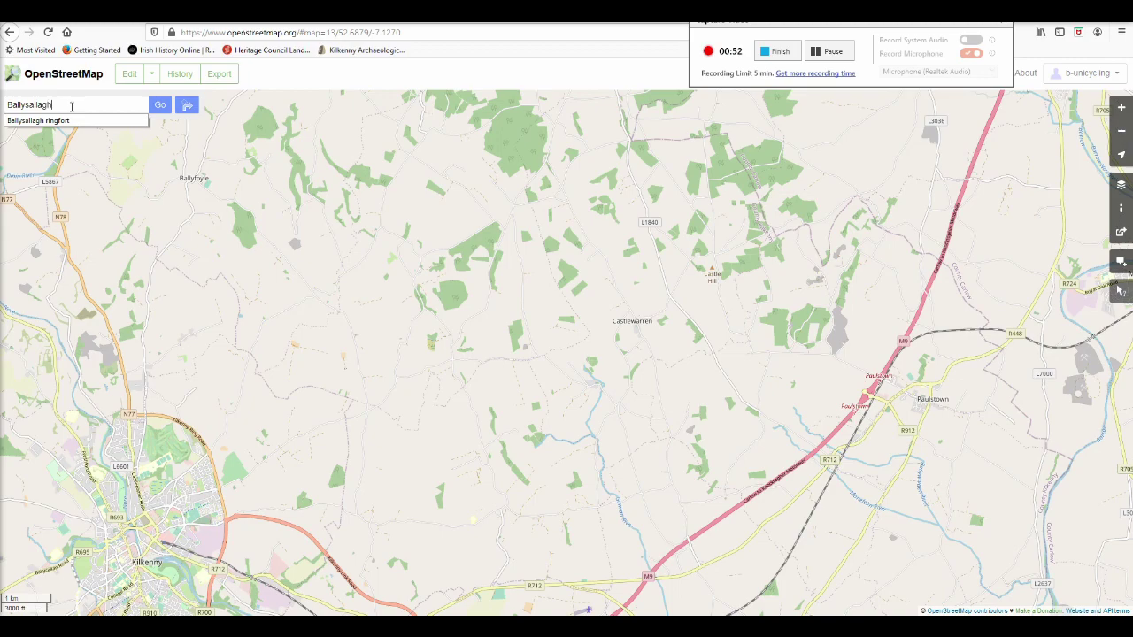
type(", Kilkenny")
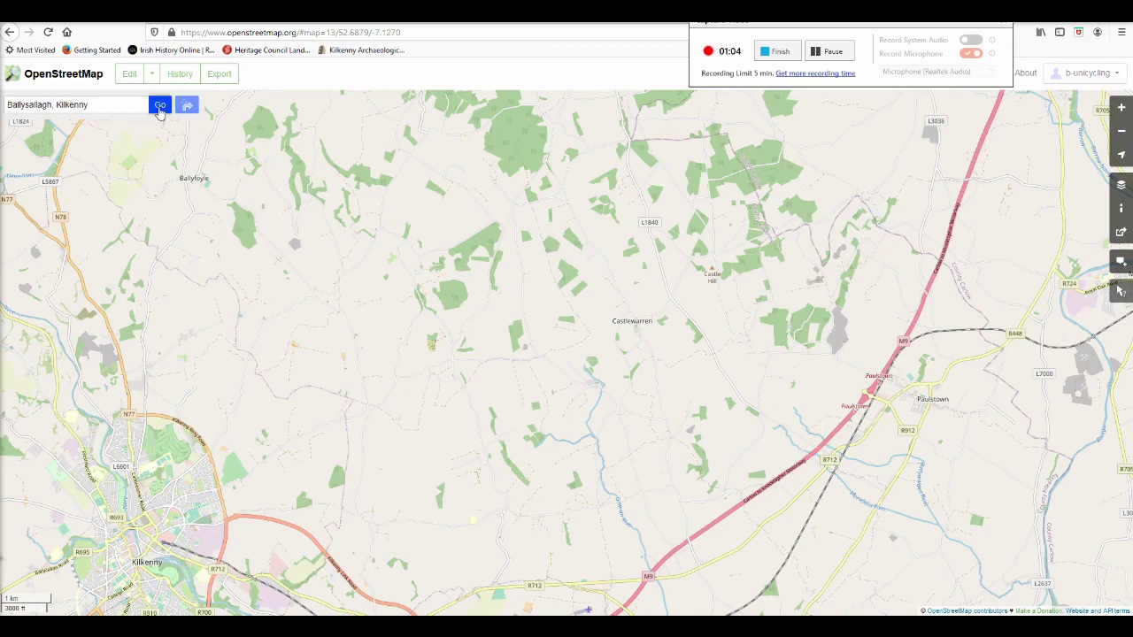
left_click(159, 105)
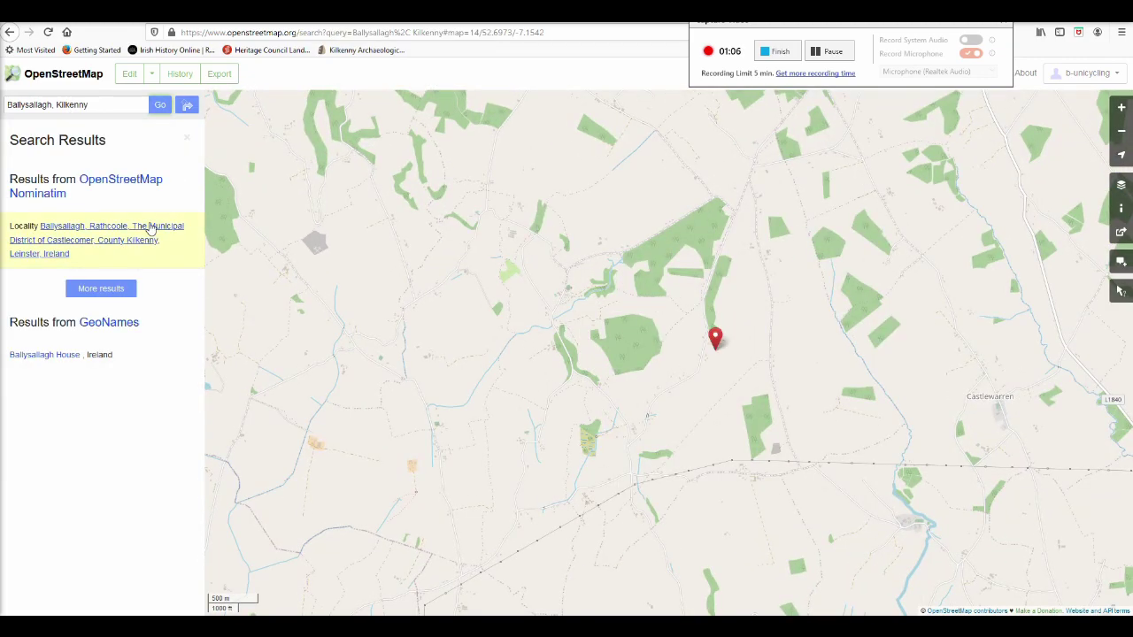
left_click(150, 228)
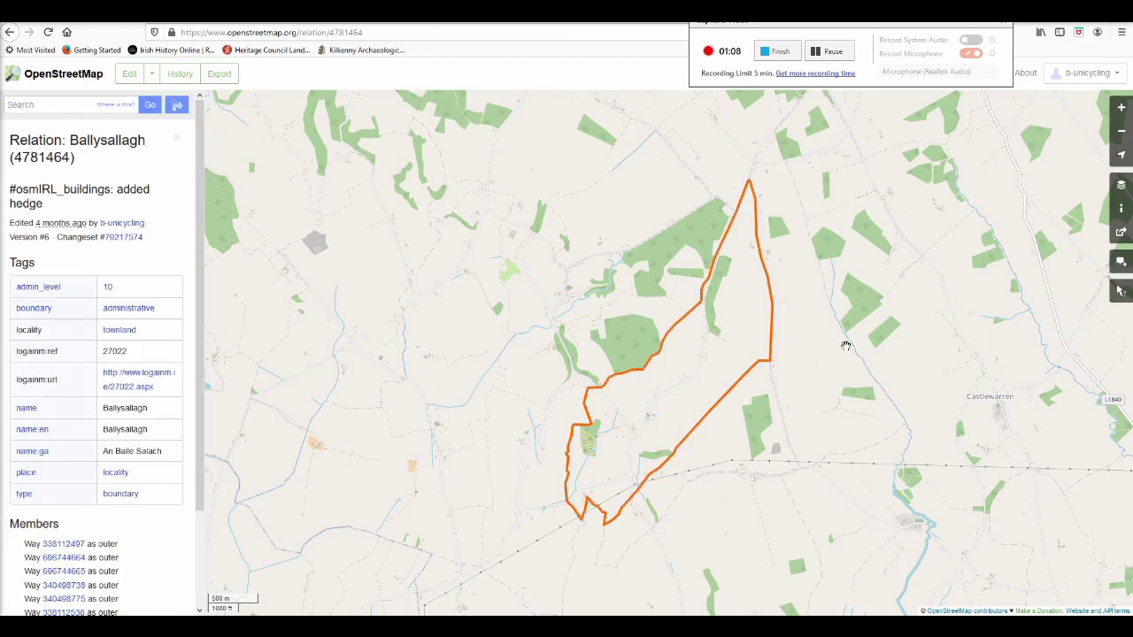
Step: Open the map around the Forrest View house in Ballysallagh in the iD editor and start editing without the walkthrough
scroll(663, 434, "up", 1)
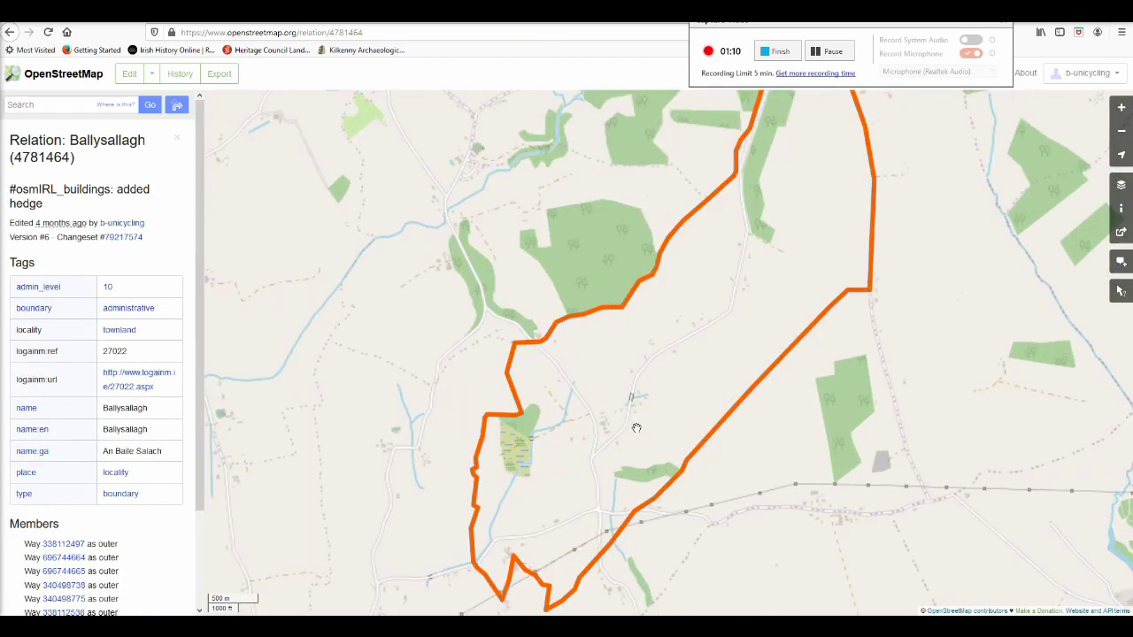
scroll(546, 466, "up", 1)
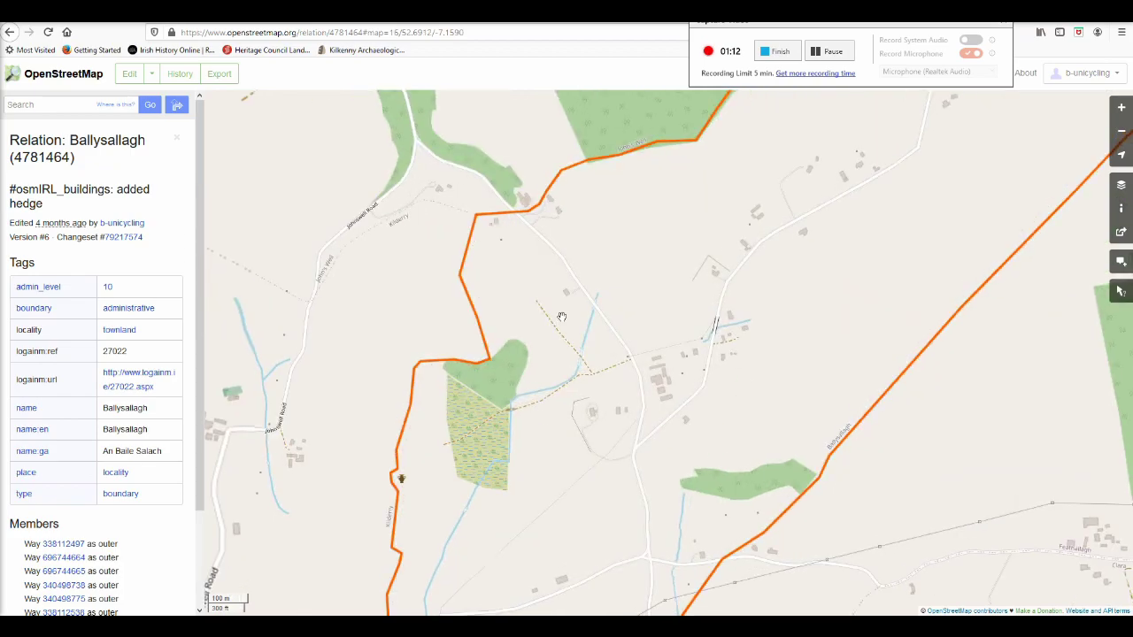
scroll(574, 291, "up", 1)
scroll(558, 267, "up", 1)
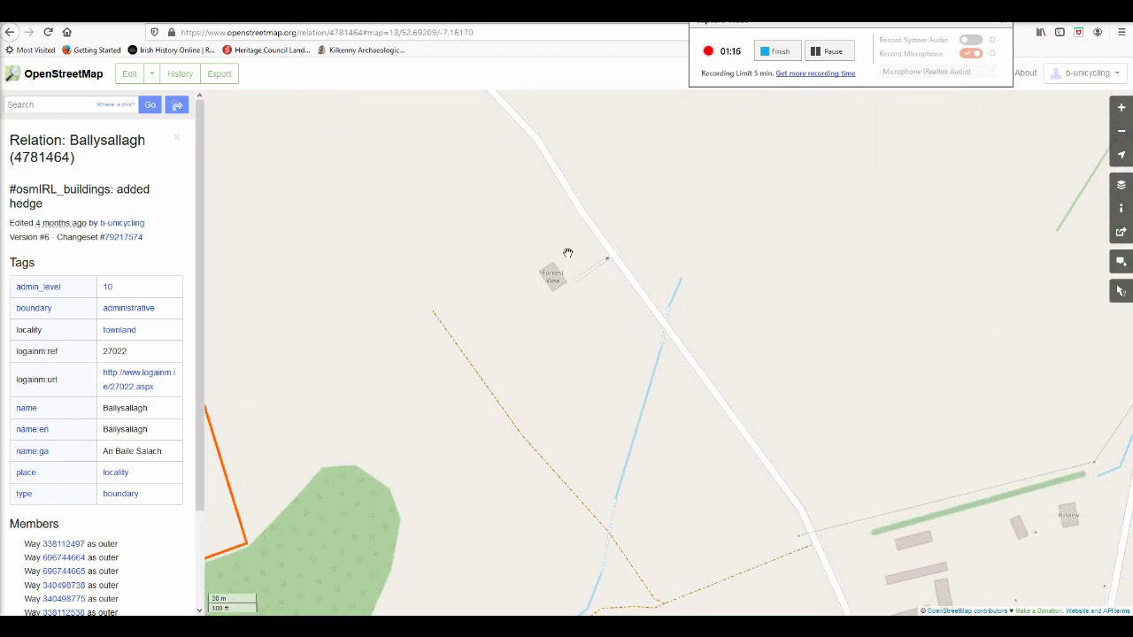
scroll(542, 307, "down", 1)
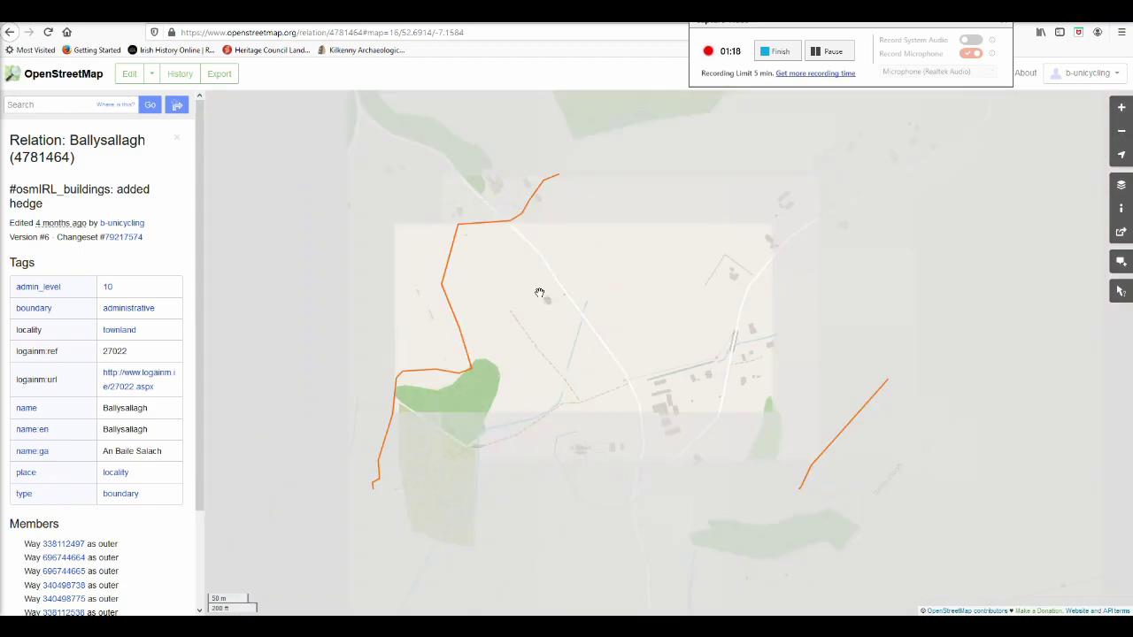
scroll(545, 299, "up", 1)
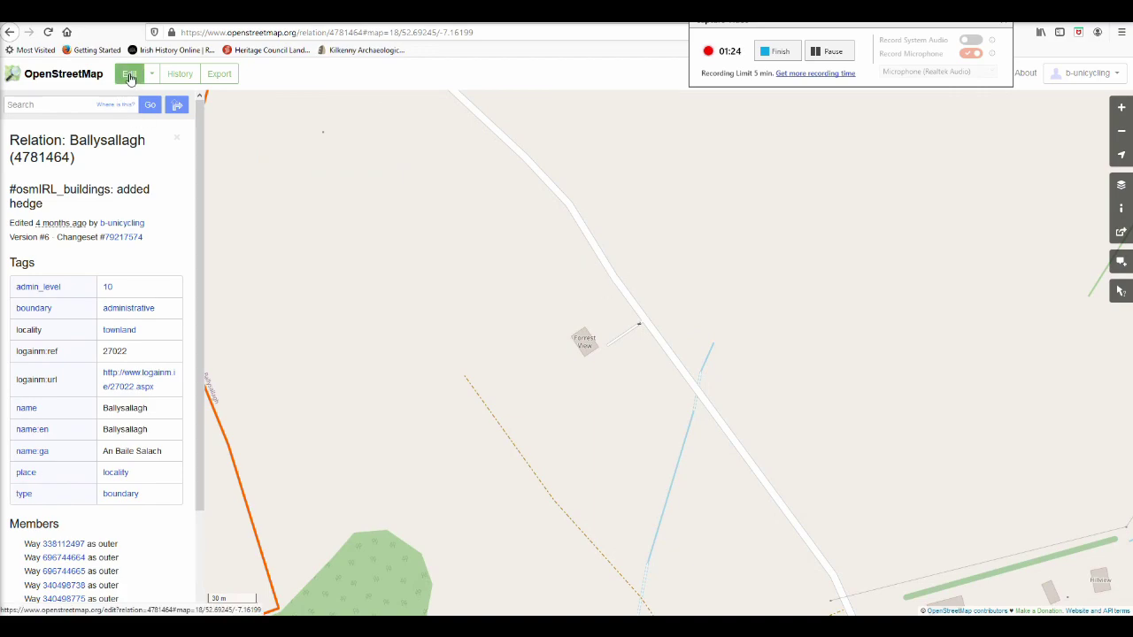
left_click(130, 76)
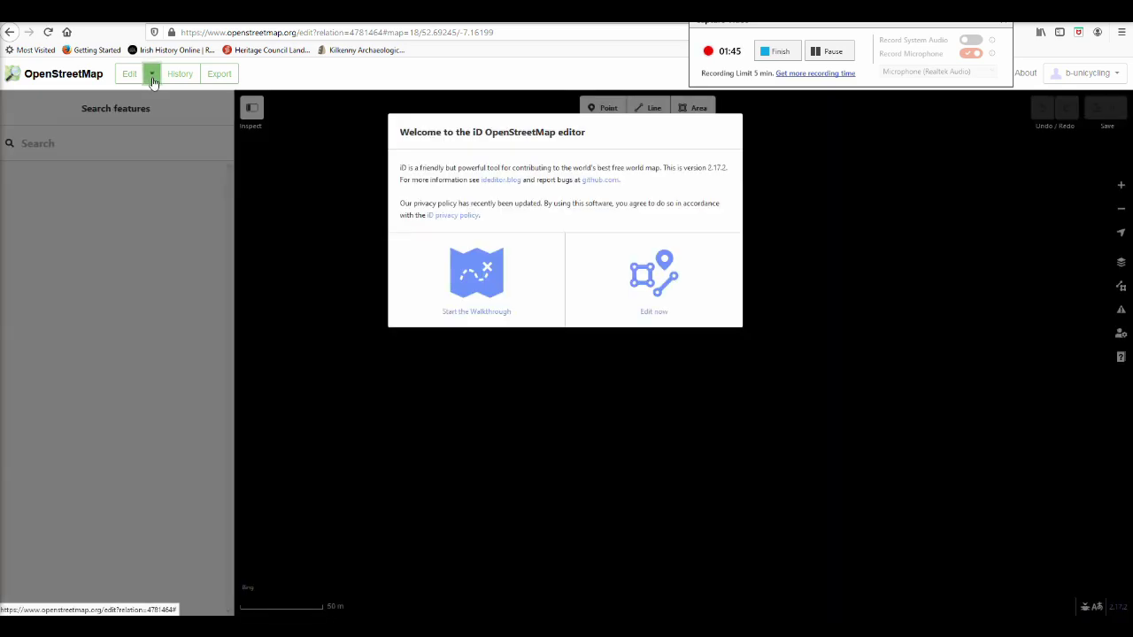
left_click(153, 79)
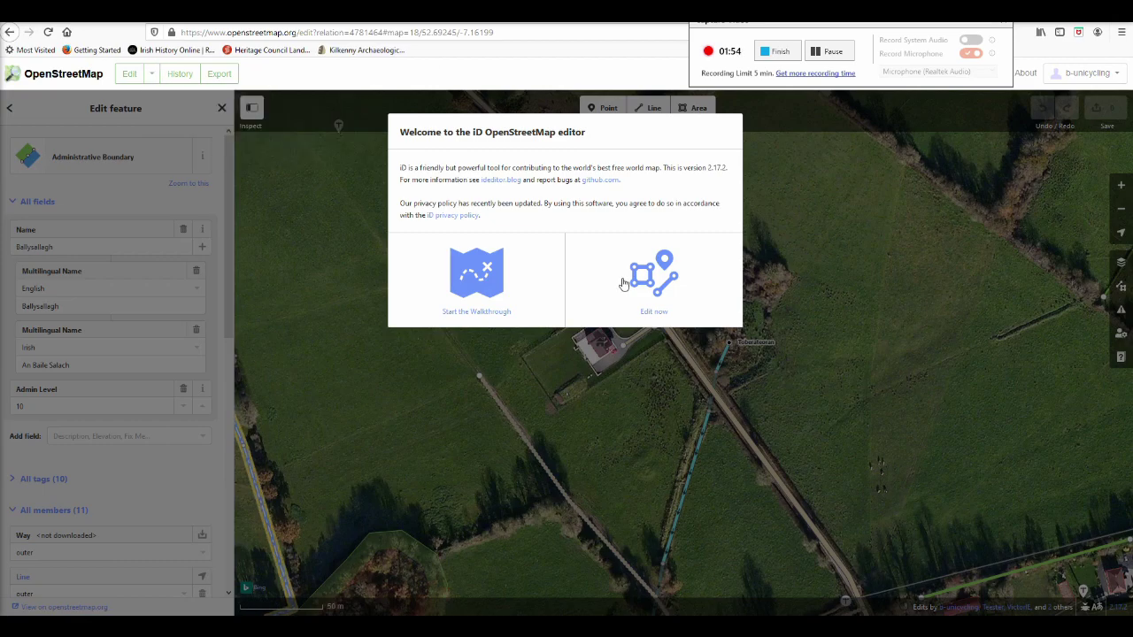
left_click(666, 279)
Step: Start an area at the northern corner of the field around the house and trace its eastern edge along the road to the stream
scroll(624, 279, "down", 3)
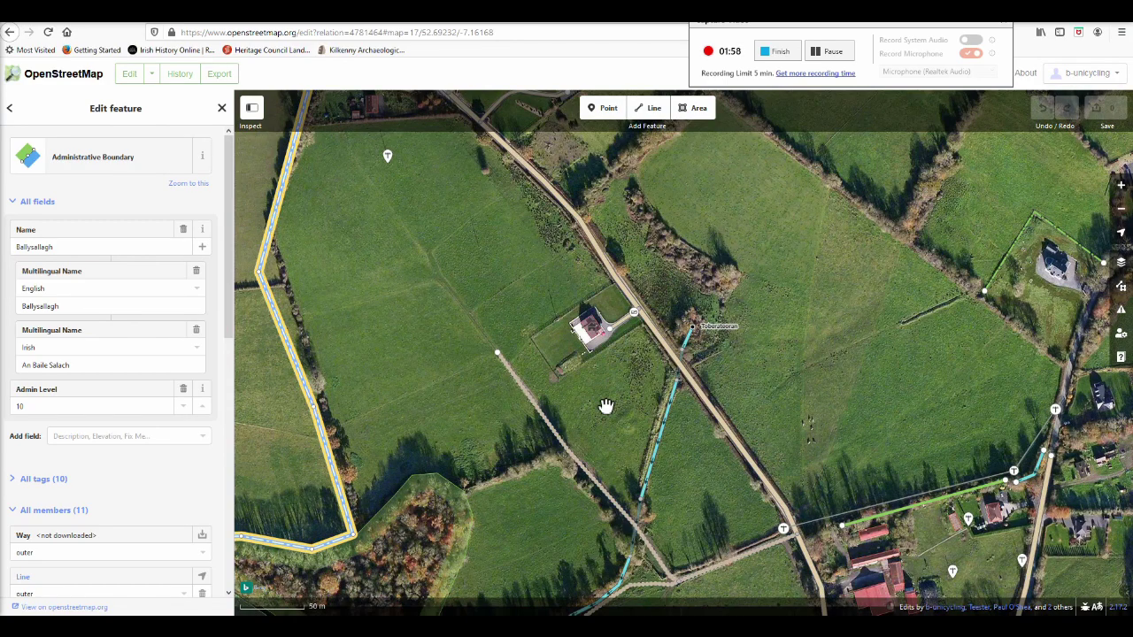
left_click_drag(677, 425, 730, 467)
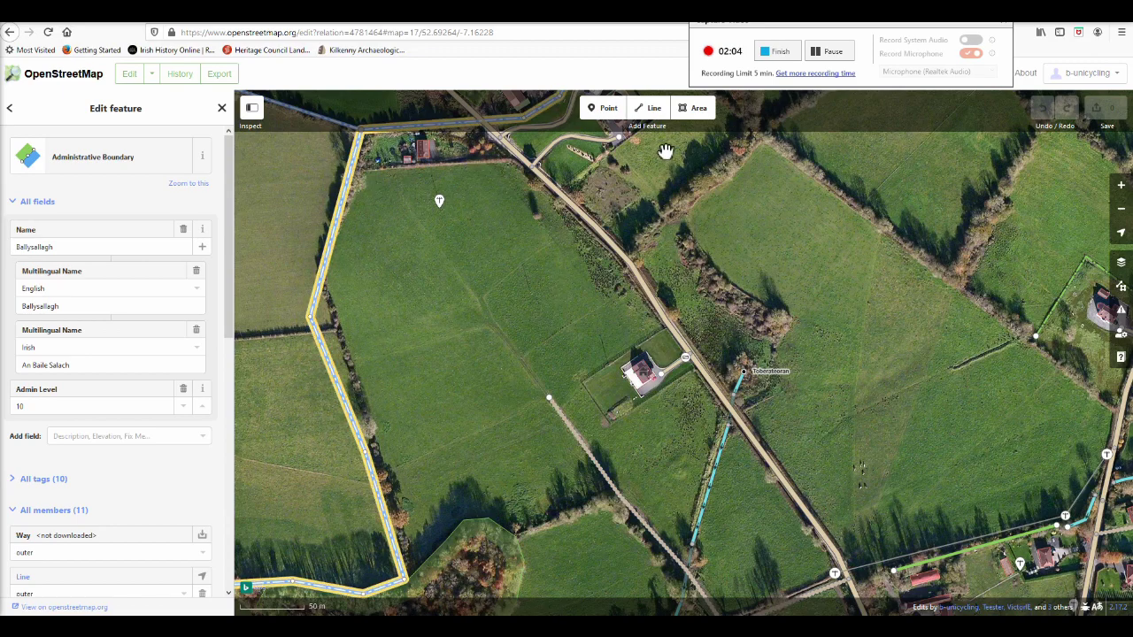
left_click(695, 109)
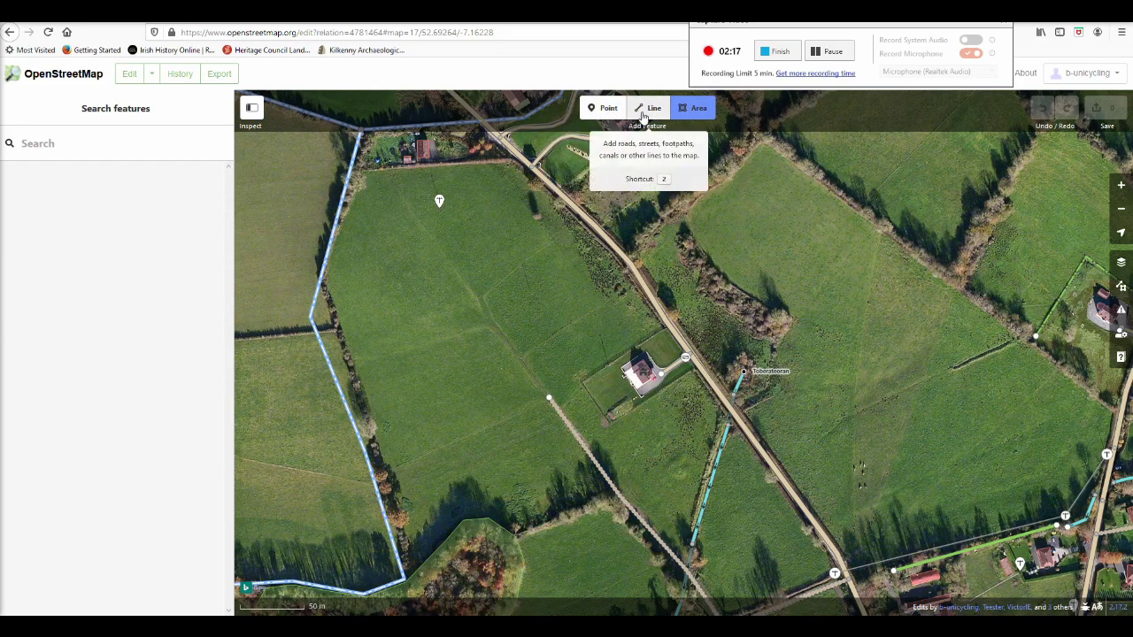
left_click(511, 163)
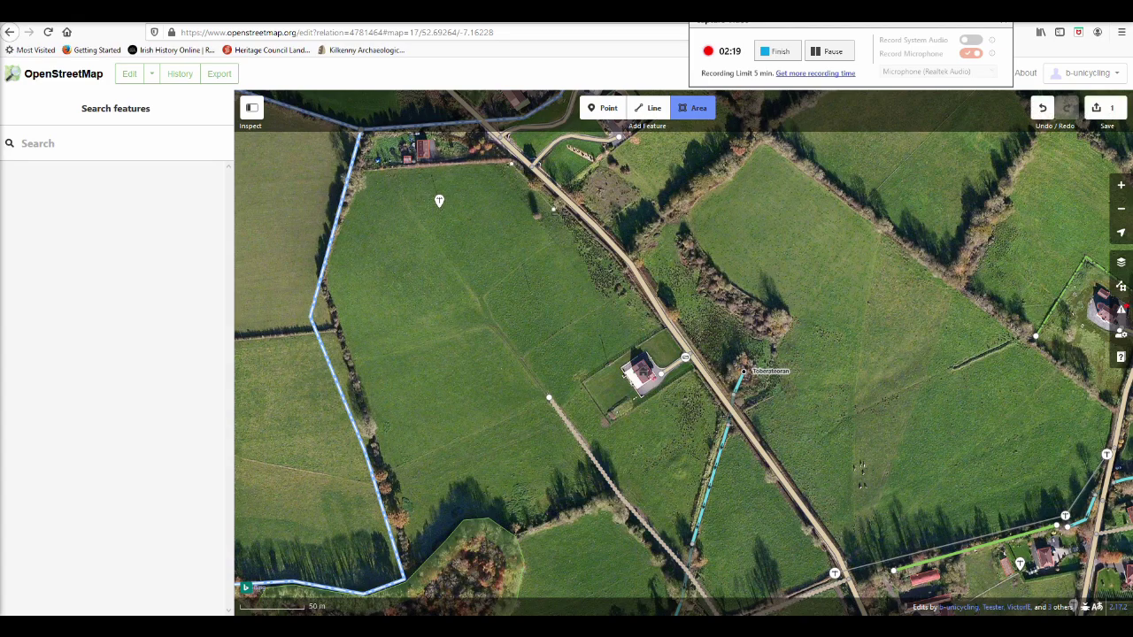
left_click(616, 266)
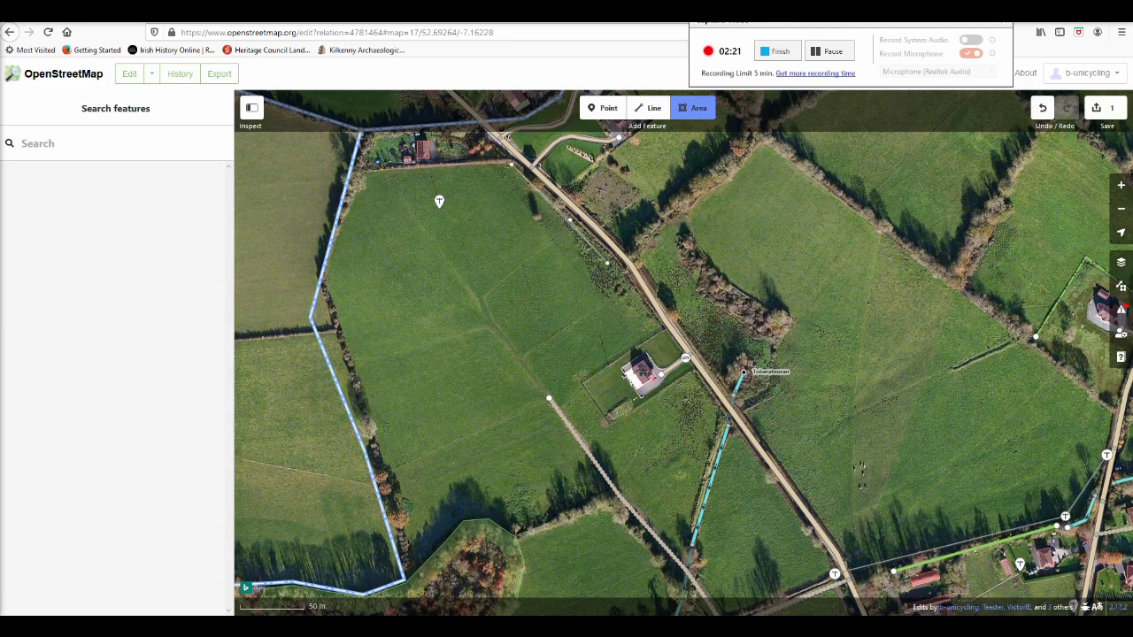
left_click(662, 333)
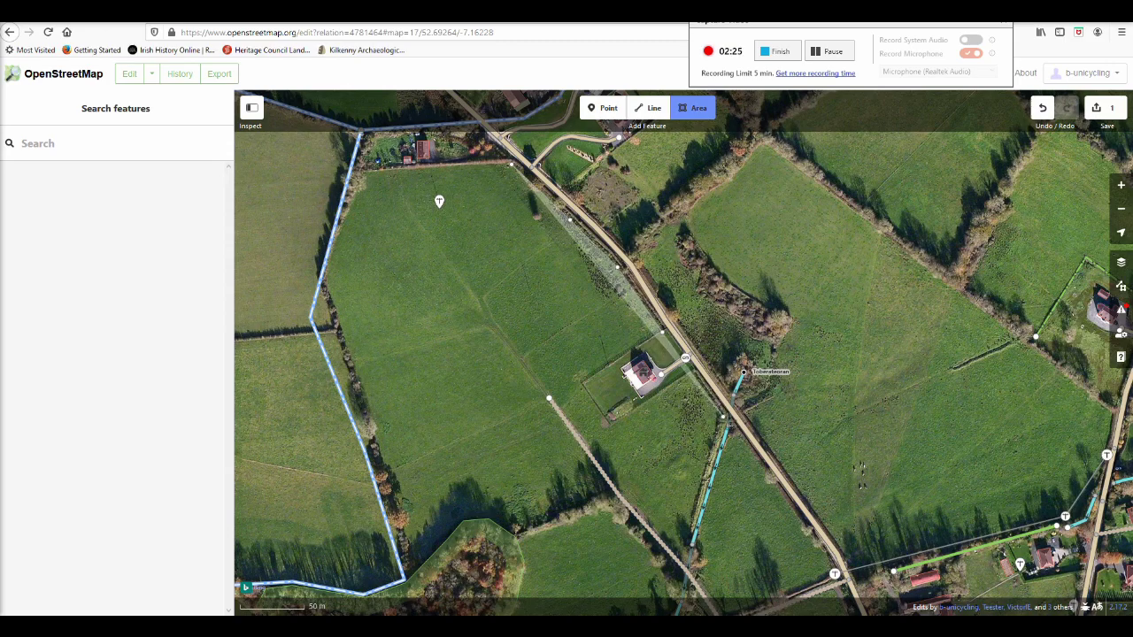
left_click(722, 416)
Step: Continue the area outline down beside the stream and west along the southern hedge to the managed forest, without attaching to the forest
key("Down")
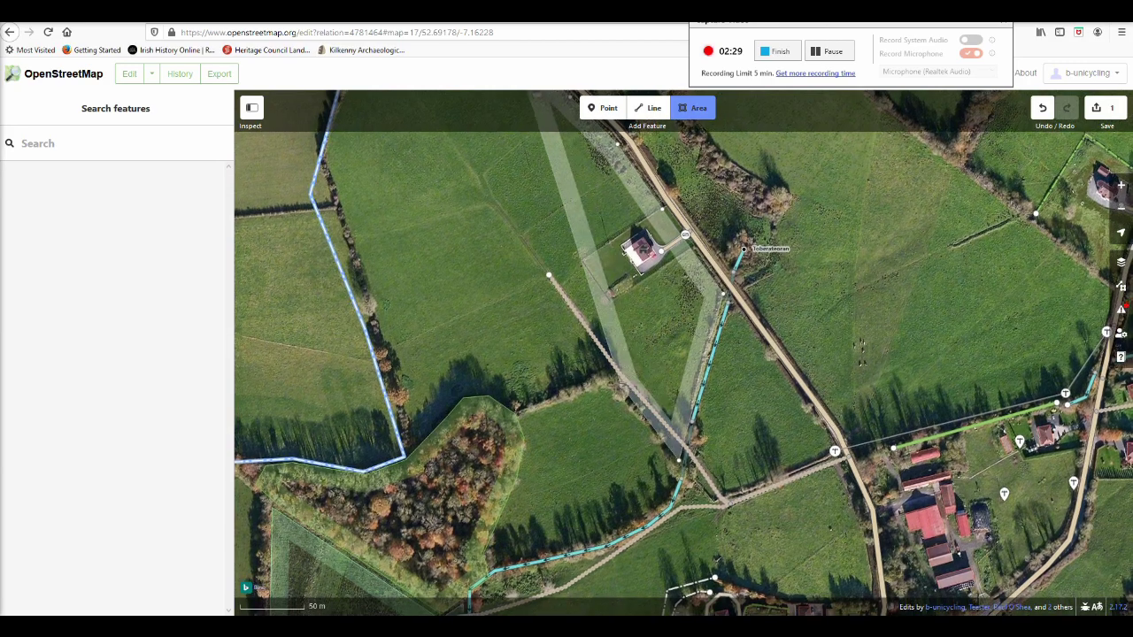
left_click(516, 407)
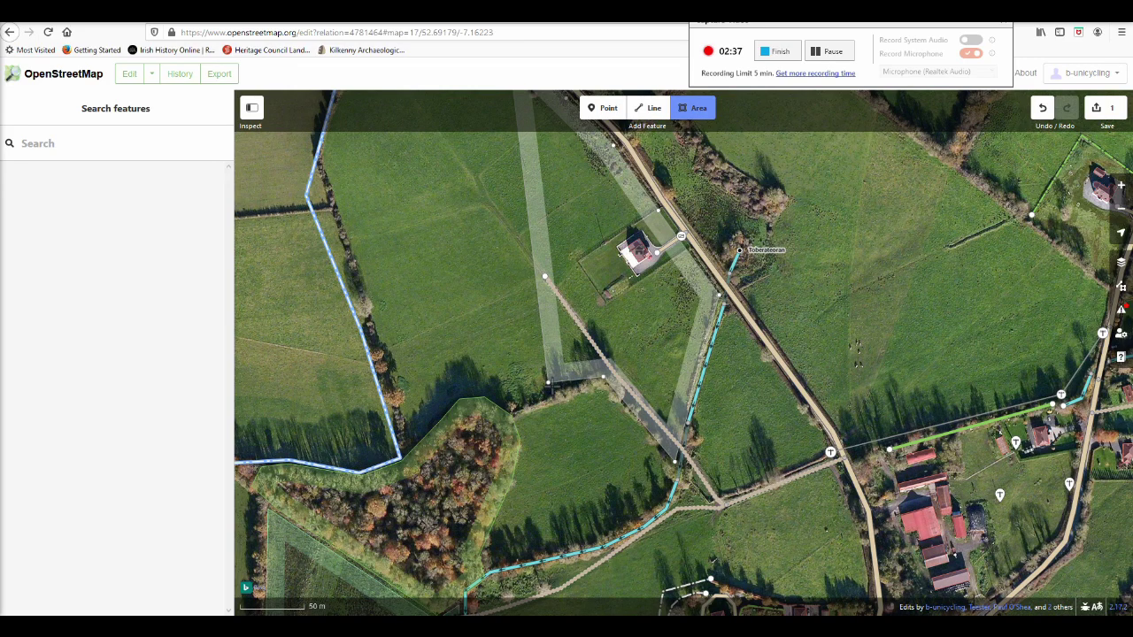
mouse_move(547, 357)
left_mouse_down()
mouse_move(549, 270)
mouse_move(560, 311)
mouse_move(601, 352)
left_mouse_up()
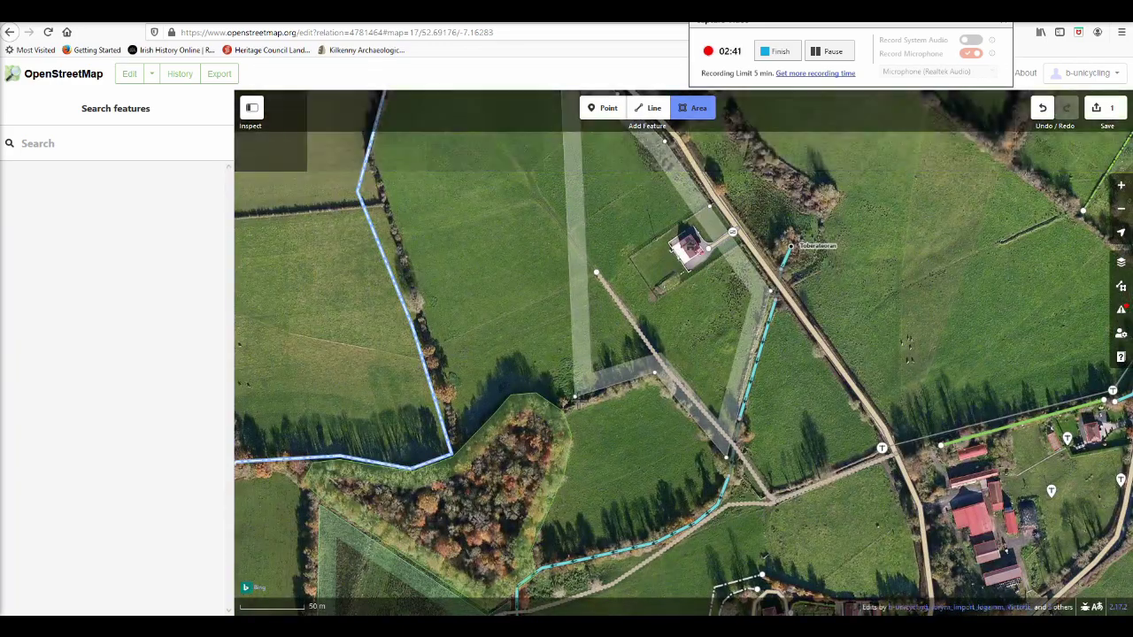
left_click(565, 407)
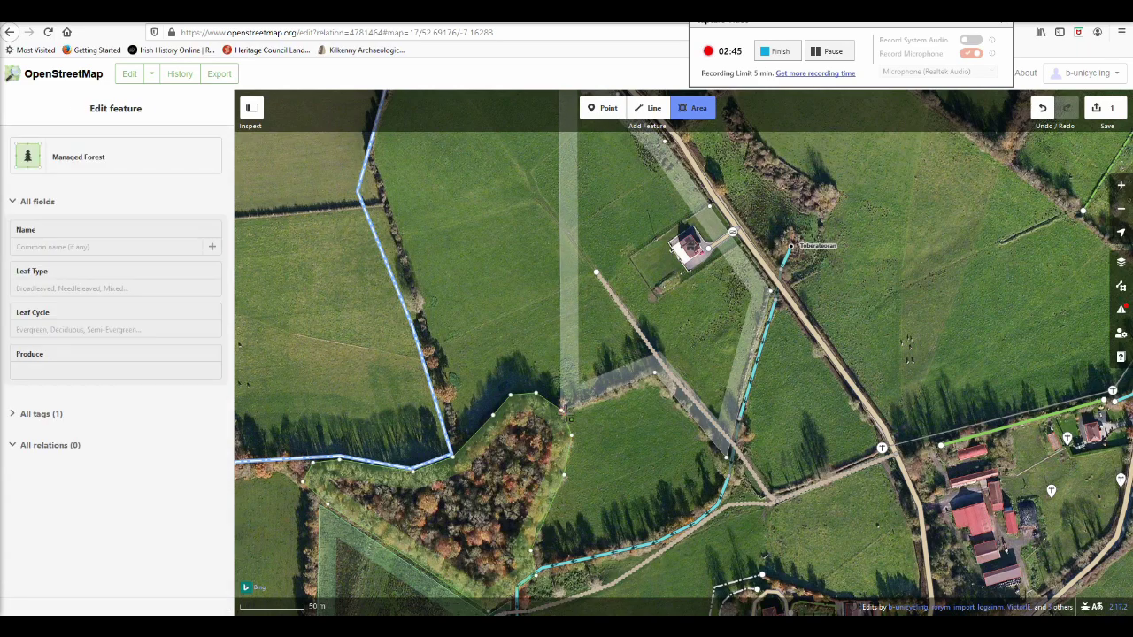
mouse_move(564, 407)
left_mouse_down()
mouse_move(542, 411)
mouse_move(580, 405)
mouse_move(567, 404)
left_mouse_up()
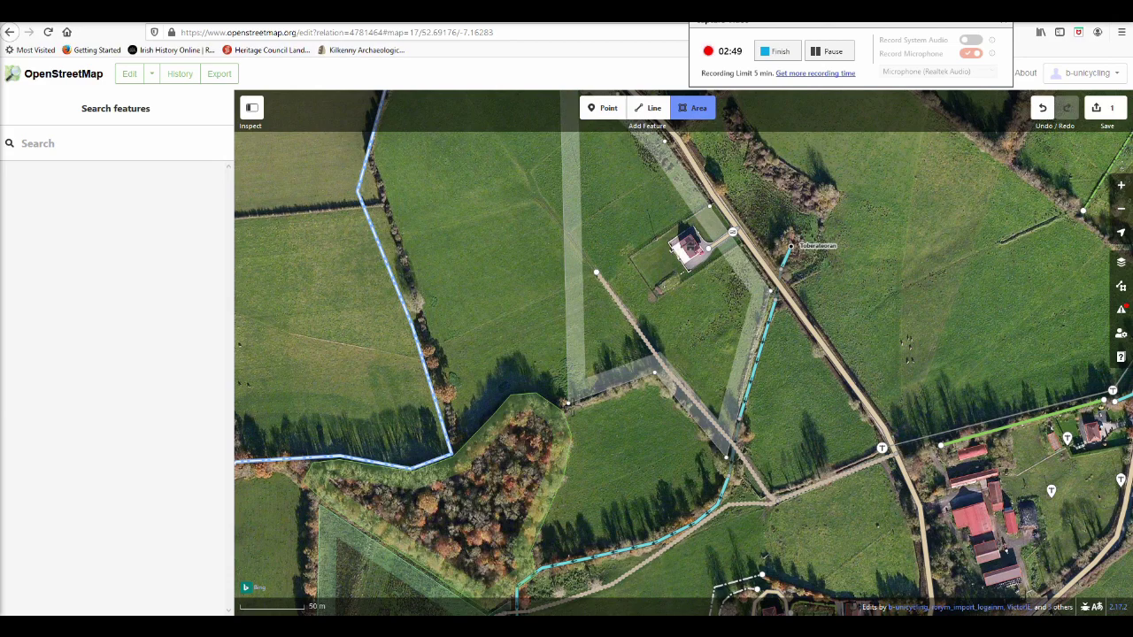
mouse_move(567, 404)
left_mouse_down()
mouse_move(513, 388)
mouse_move(458, 448)
mouse_move(467, 184)
left_mouse_up()
Step: Trace the field's western edge beside the townland boundary up to its northwest corner, and finish the area along the northern hedge
left_click_drag(397, 157, 507, 348)
left_click(508, 262)
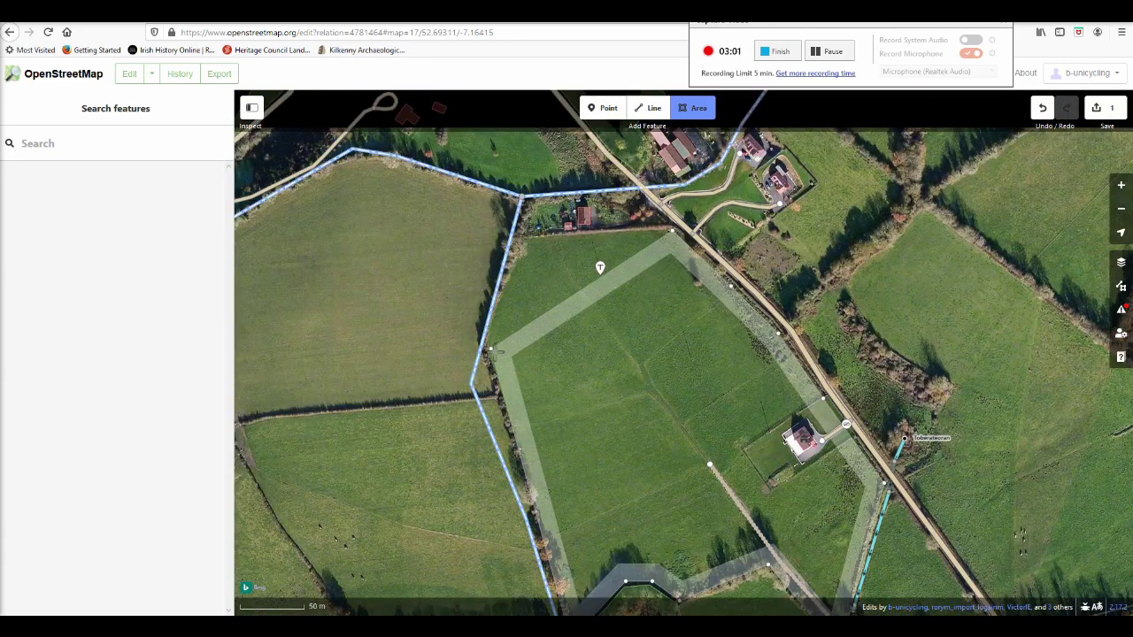
left_click_drag(517, 258, 530, 241)
left_click_drag(599, 235, 622, 280)
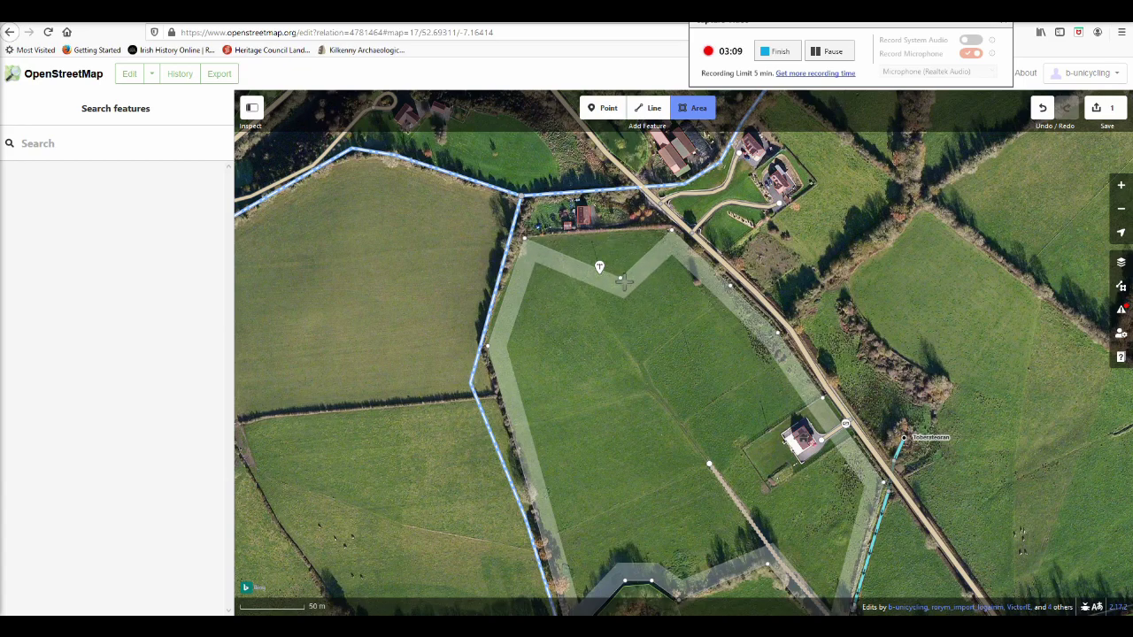
key("Return")
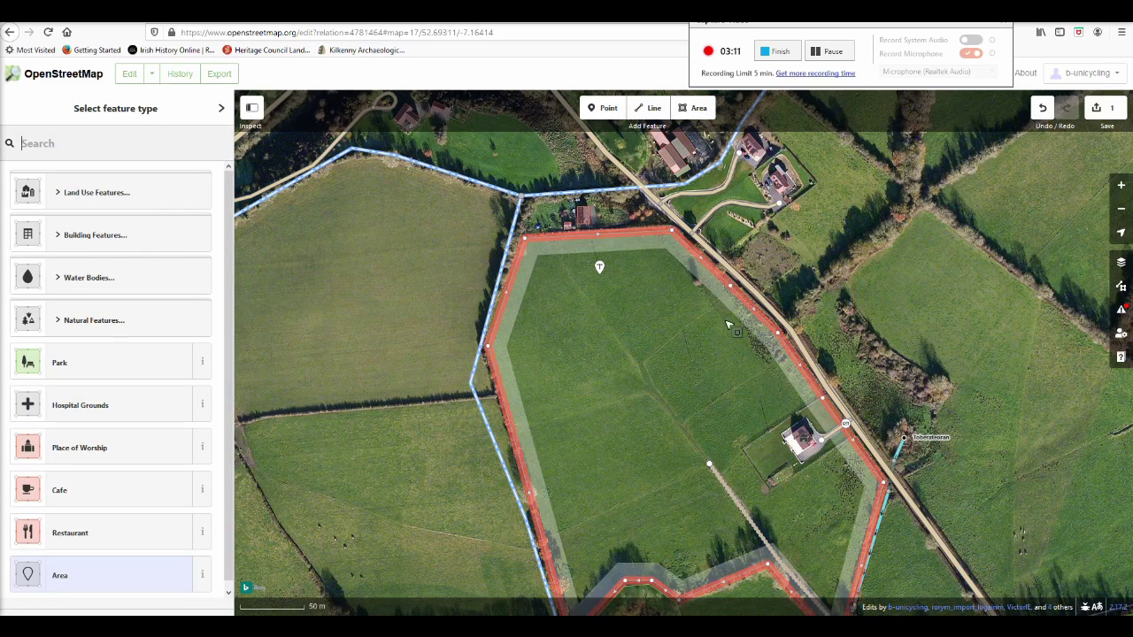
Step: Classify the traced field as a Farmland land use area, name it "The Long Range", and finish editing the feature
left_click(111, 198)
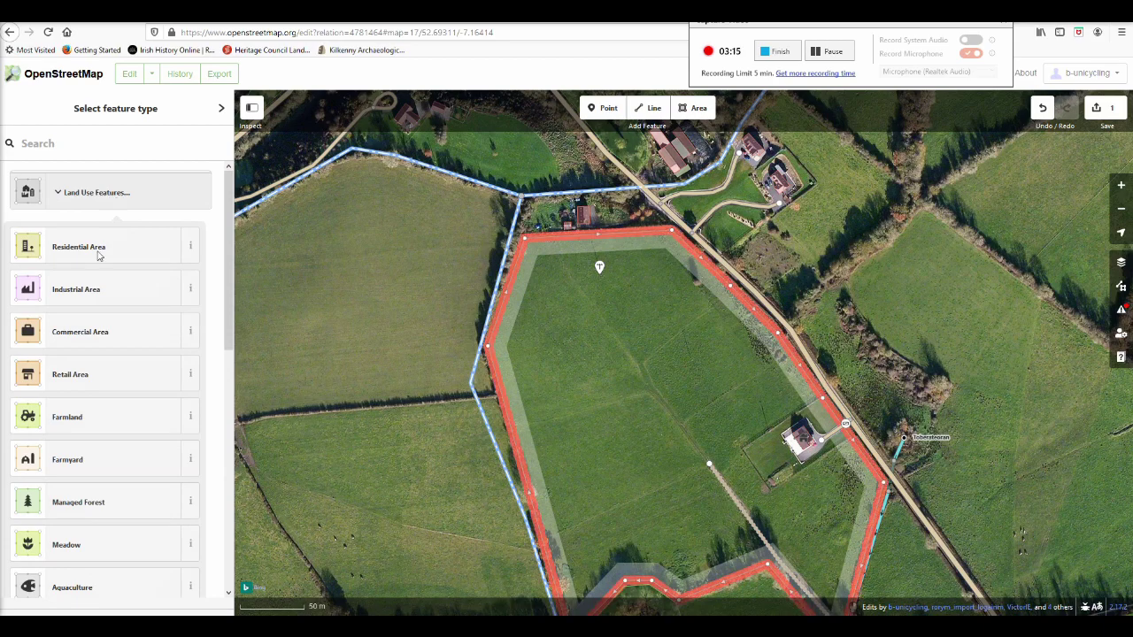
left_click(77, 417)
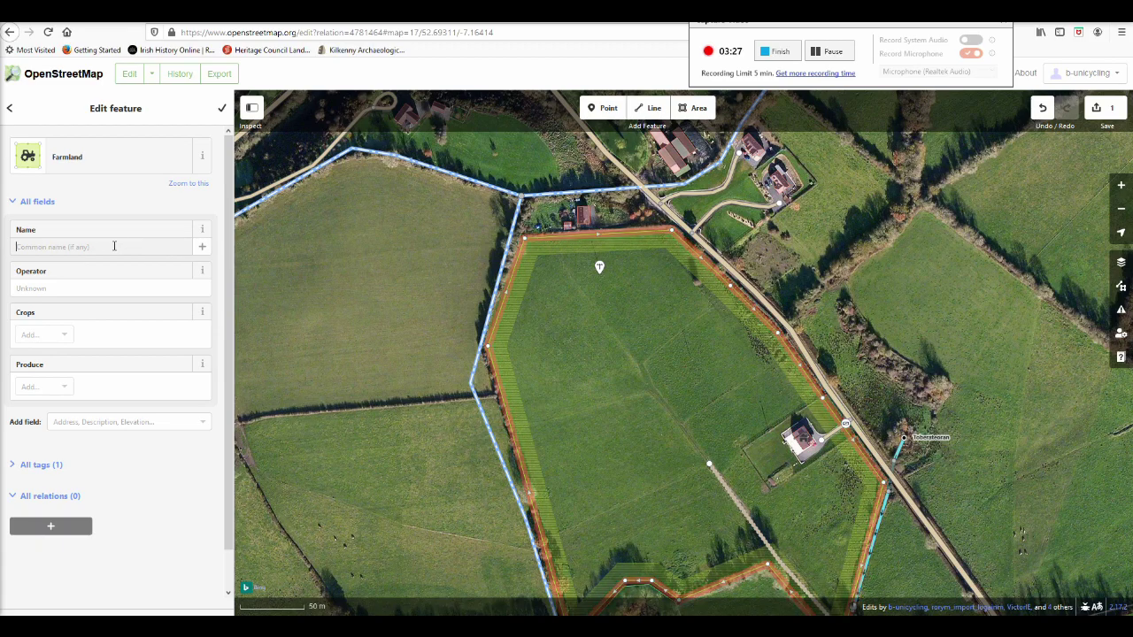
type("The Long ")
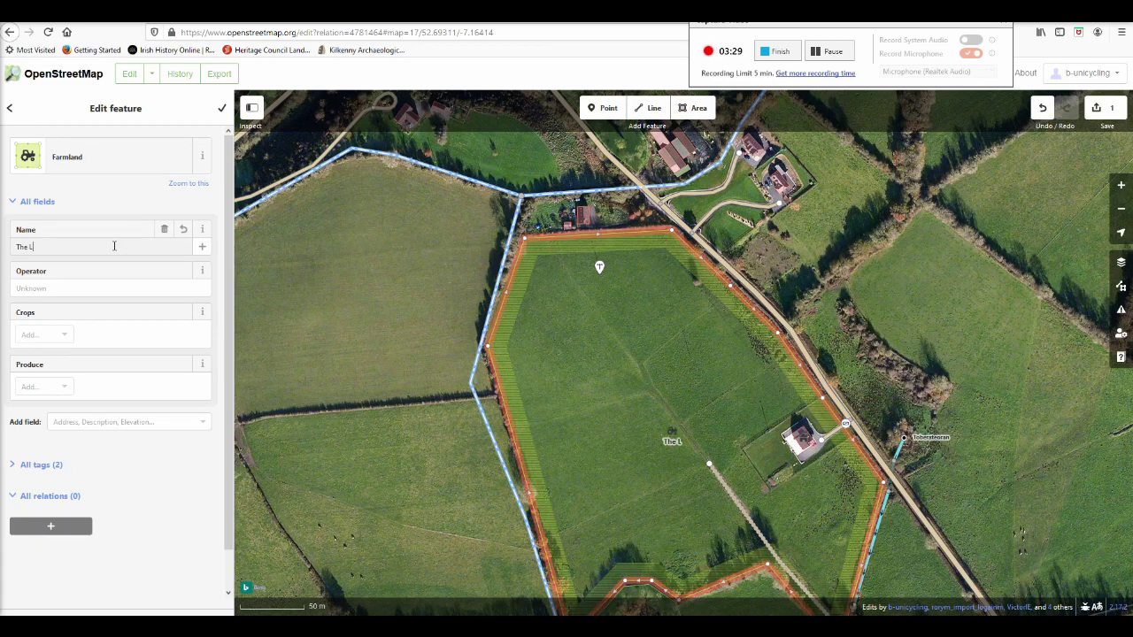
type("Range")
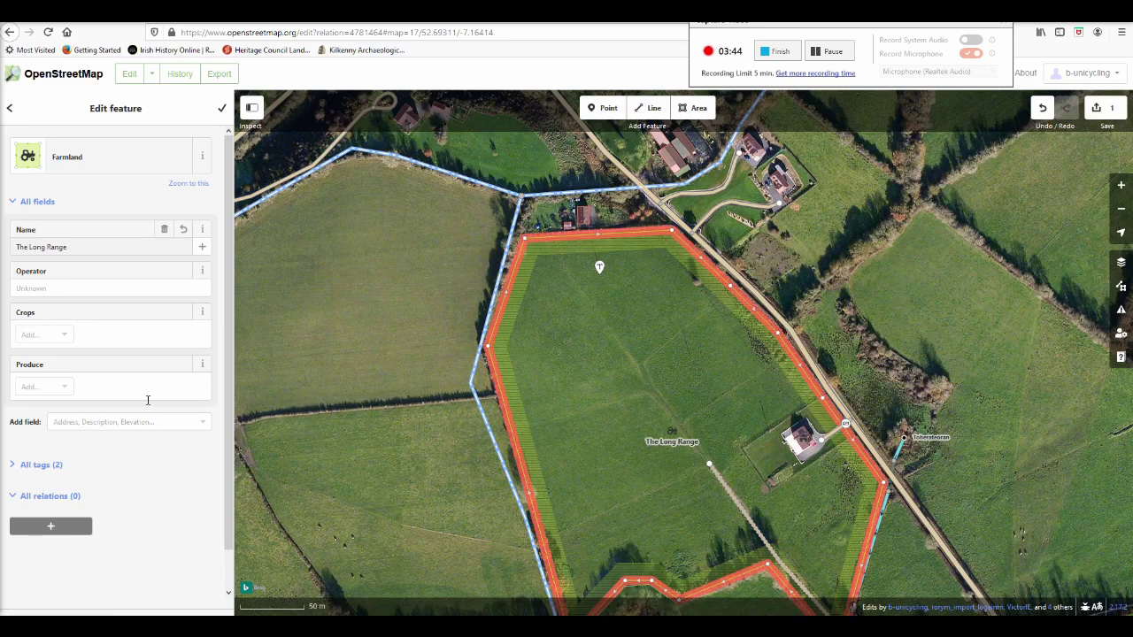
left_click(222, 109)
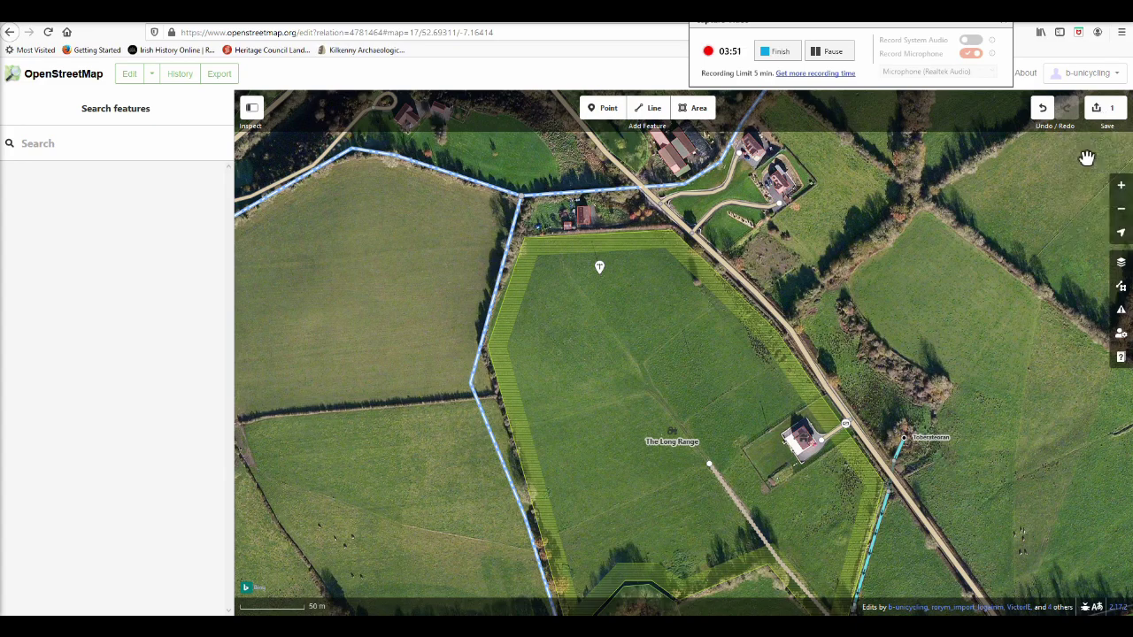
Step: Start saving the edit with the changeset comment "added field name" and "local knowledge" as its source
left_click(1101, 108)
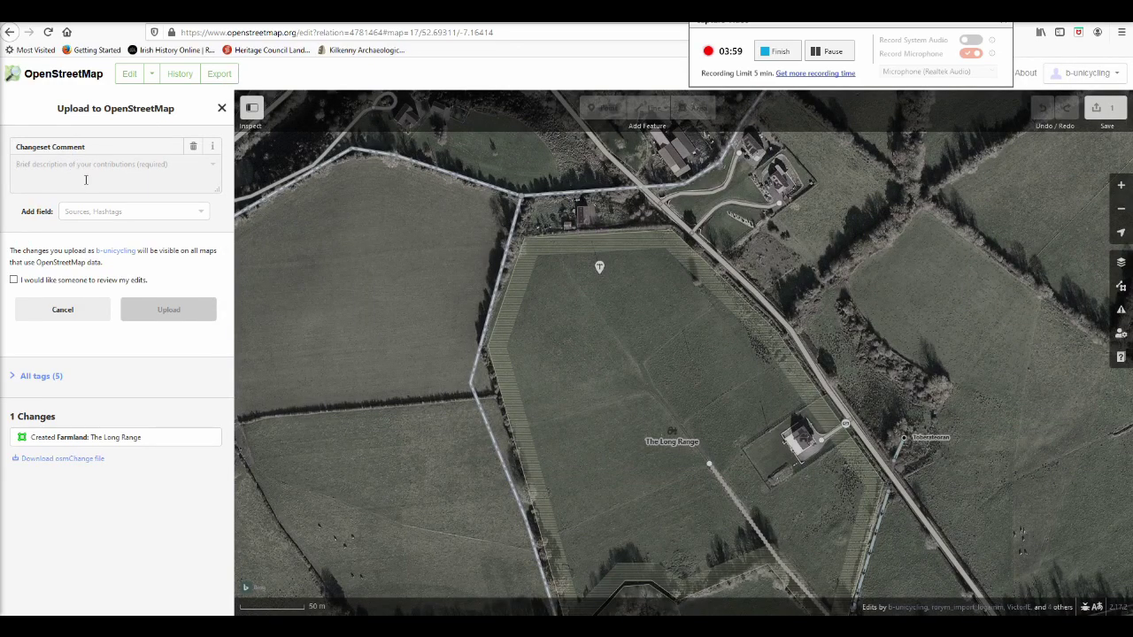
type("added f")
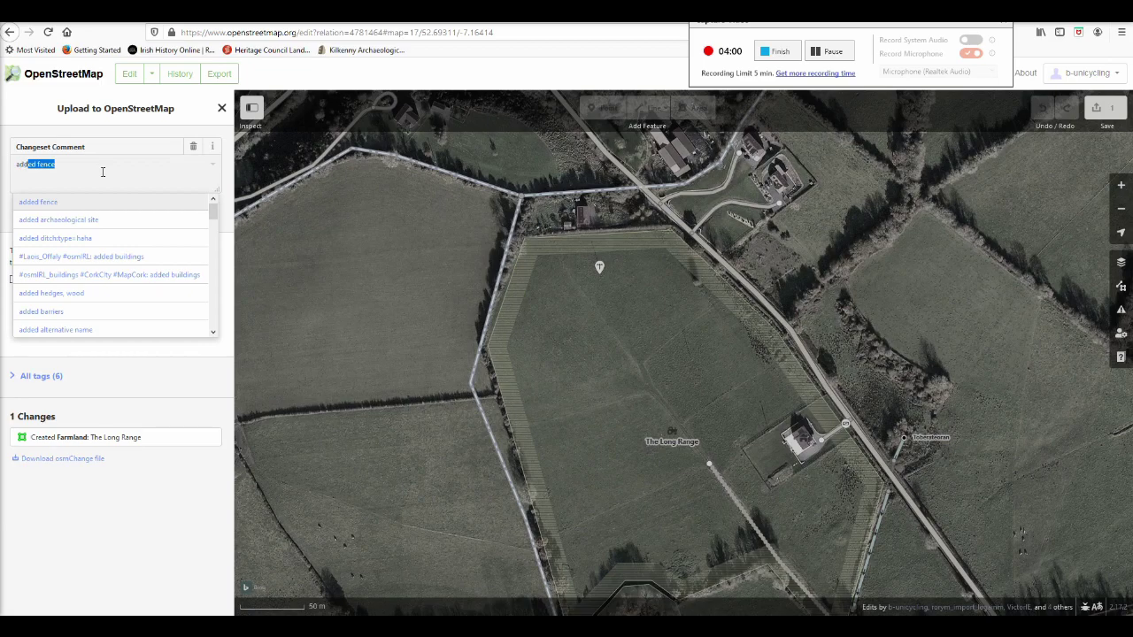
type("ield name")
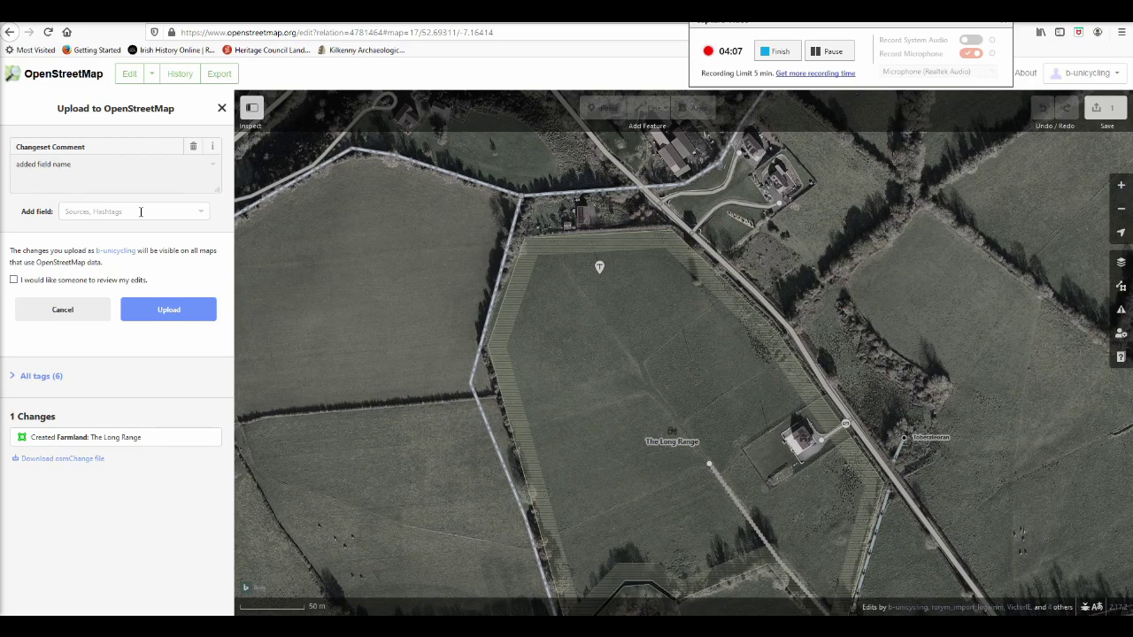
left_click(140, 212)
type("Sources")
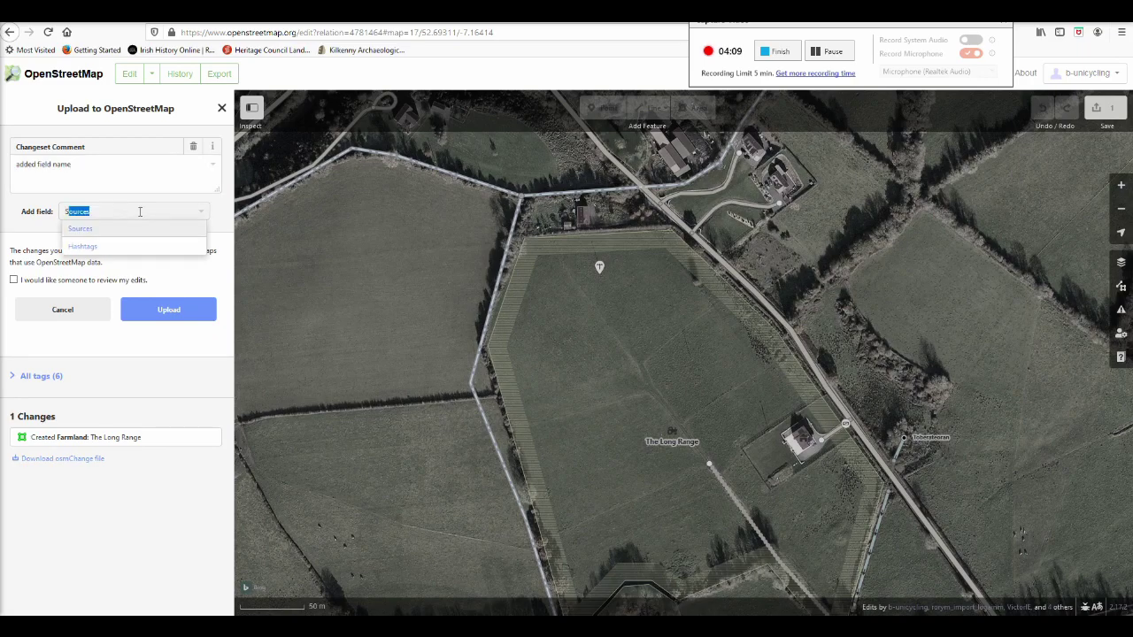
left_click(132, 231)
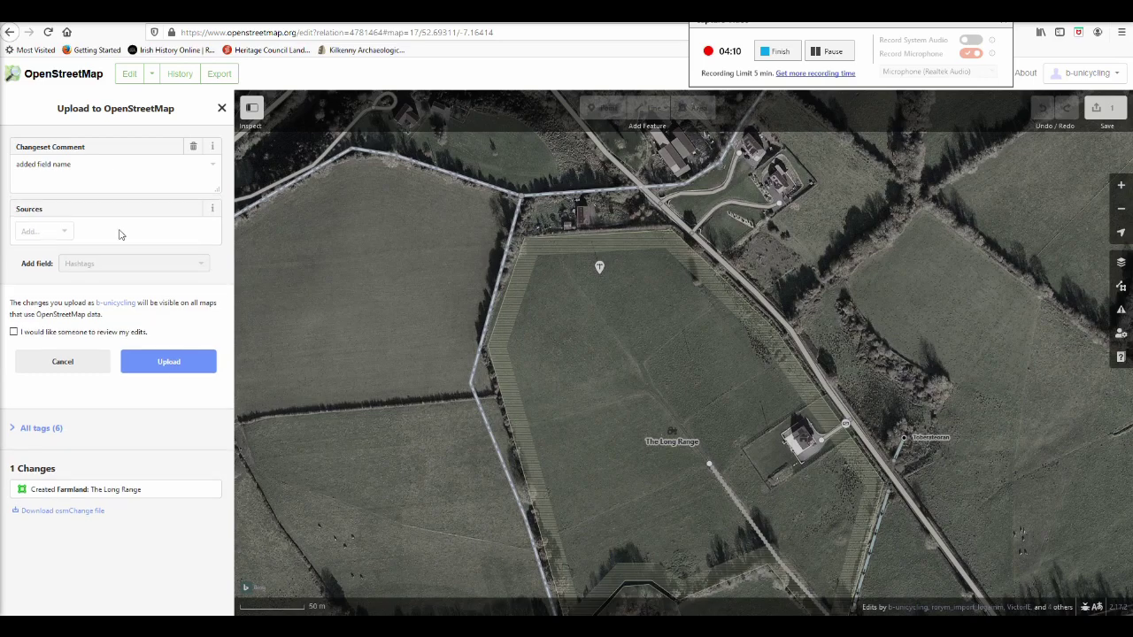
left_click(40, 233)
type("local knowledge")
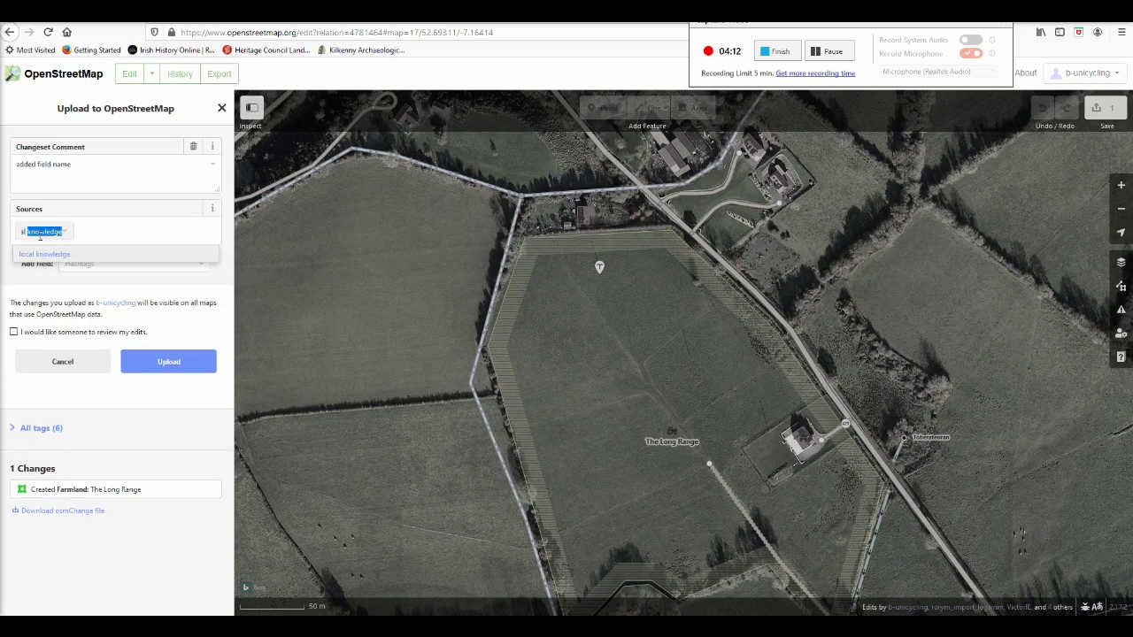
left_click(62, 254)
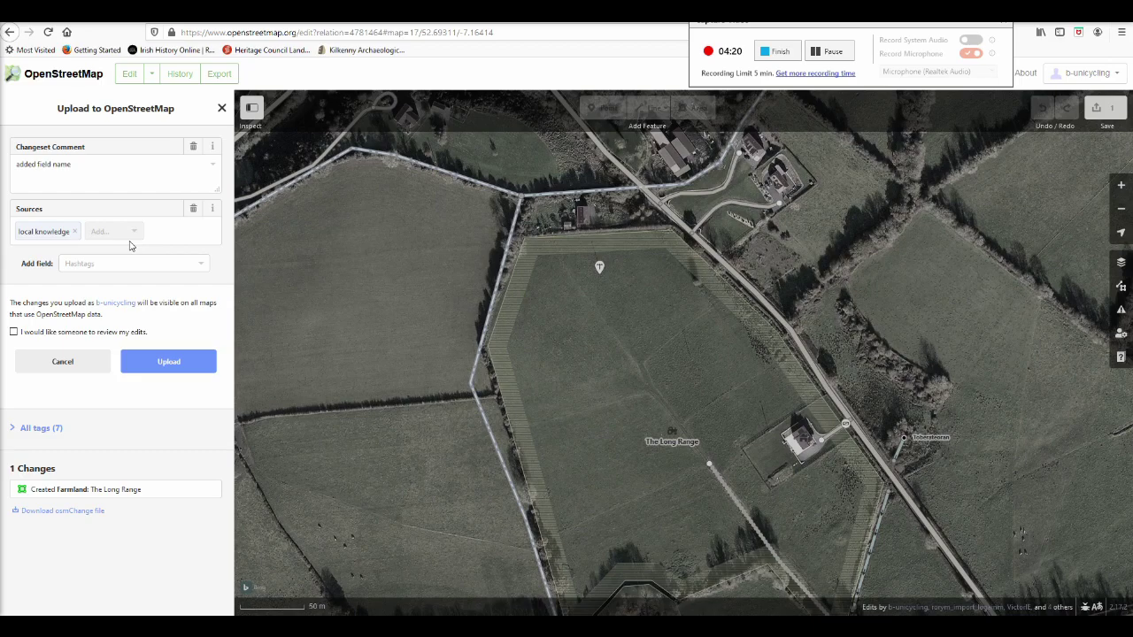
Step: Add the hashtag #fieldnames to the changeset and upload the change to OpenStreetMap
left_click(88, 262)
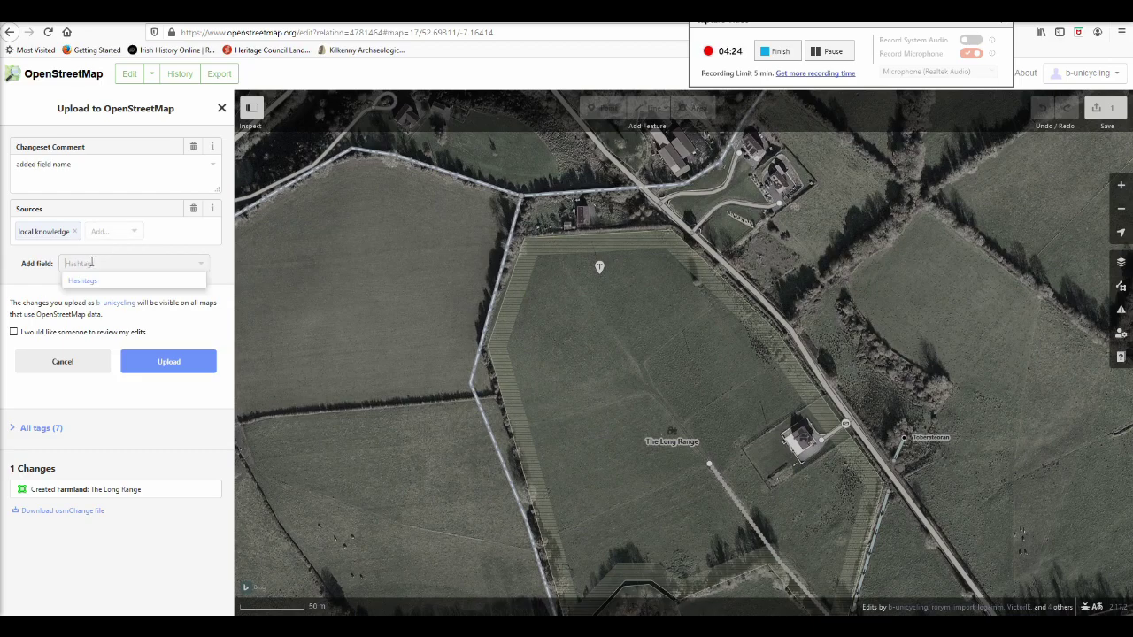
left_click(80, 281)
left_click(29, 287)
type("#")
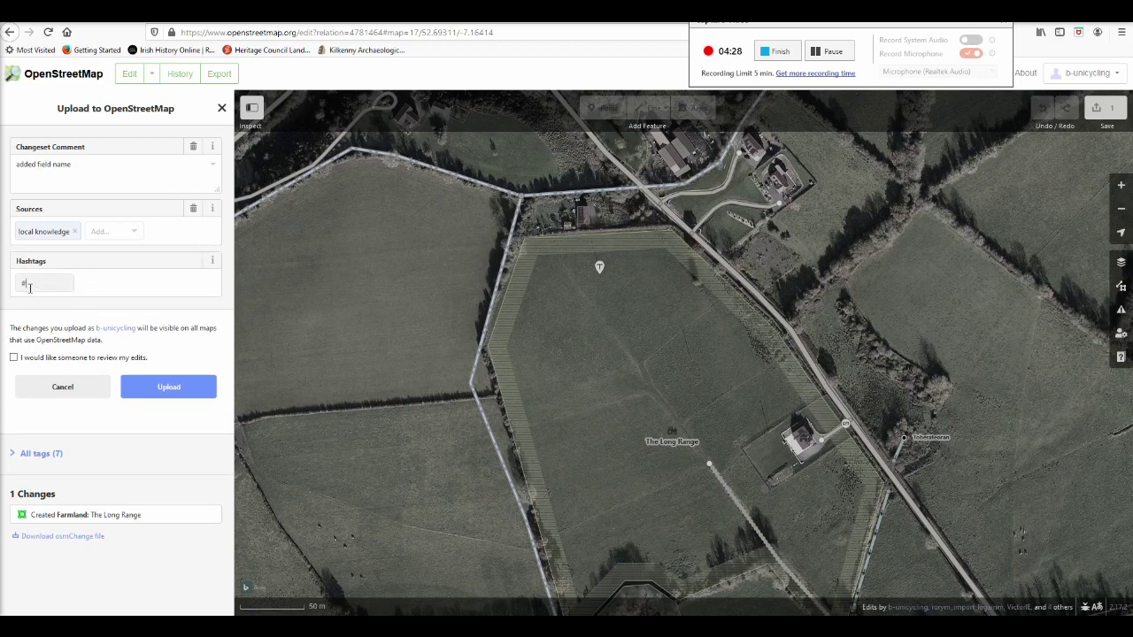
type("fieldnames")
left_click(165, 390)
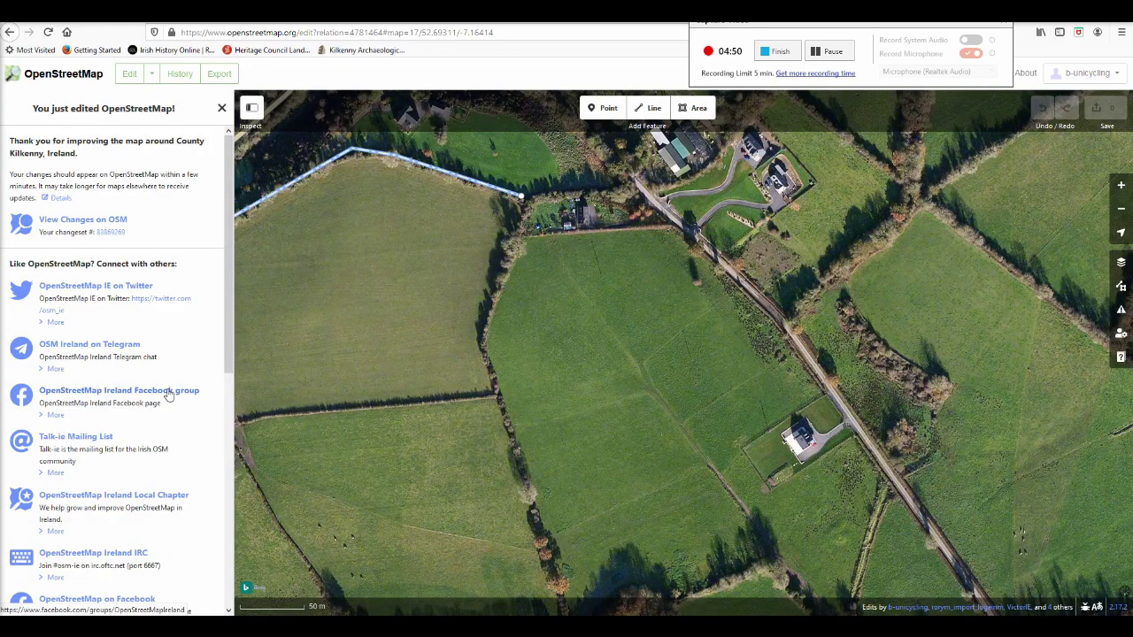
left_click(780, 53)
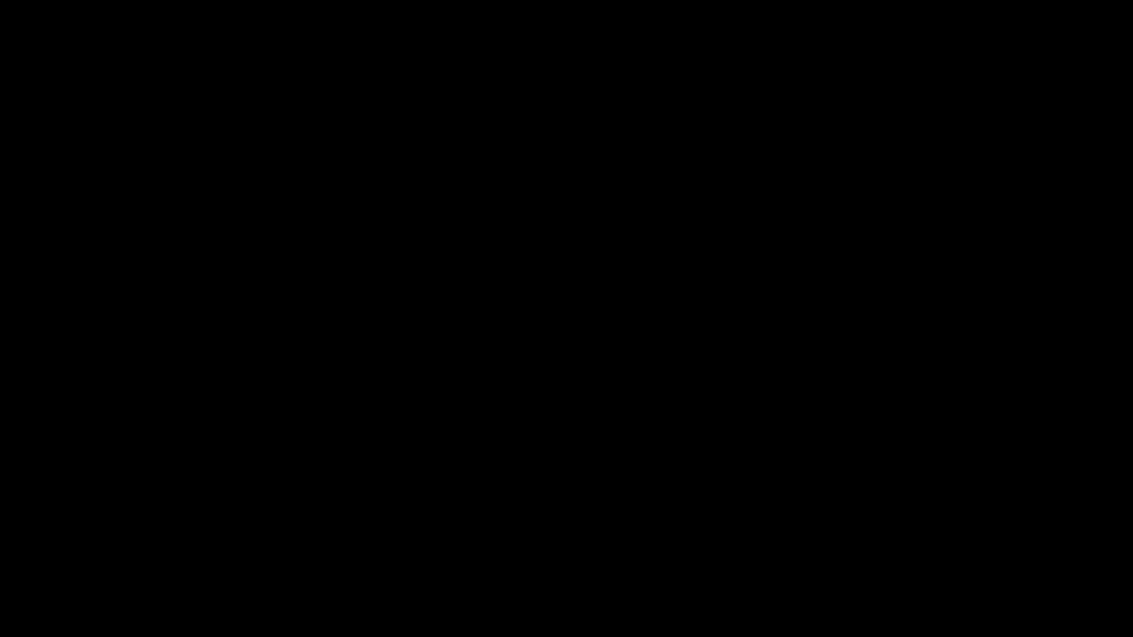
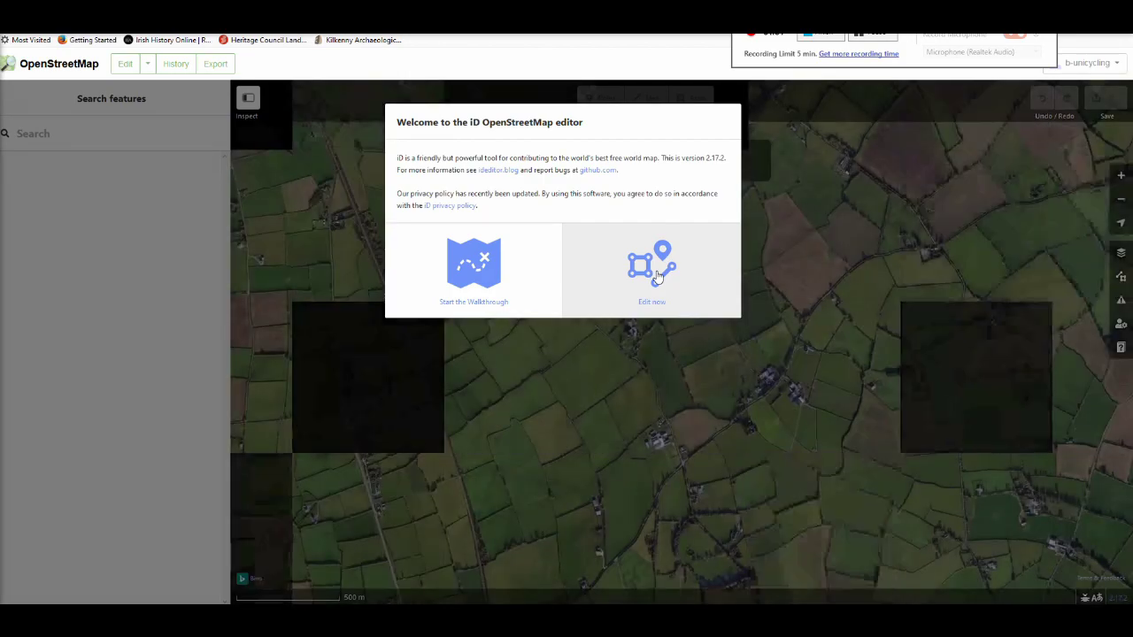
Step: Start editing without the walkthrough and open the details of the Bawn Bee field, northwest of House Field
left_click(655, 276)
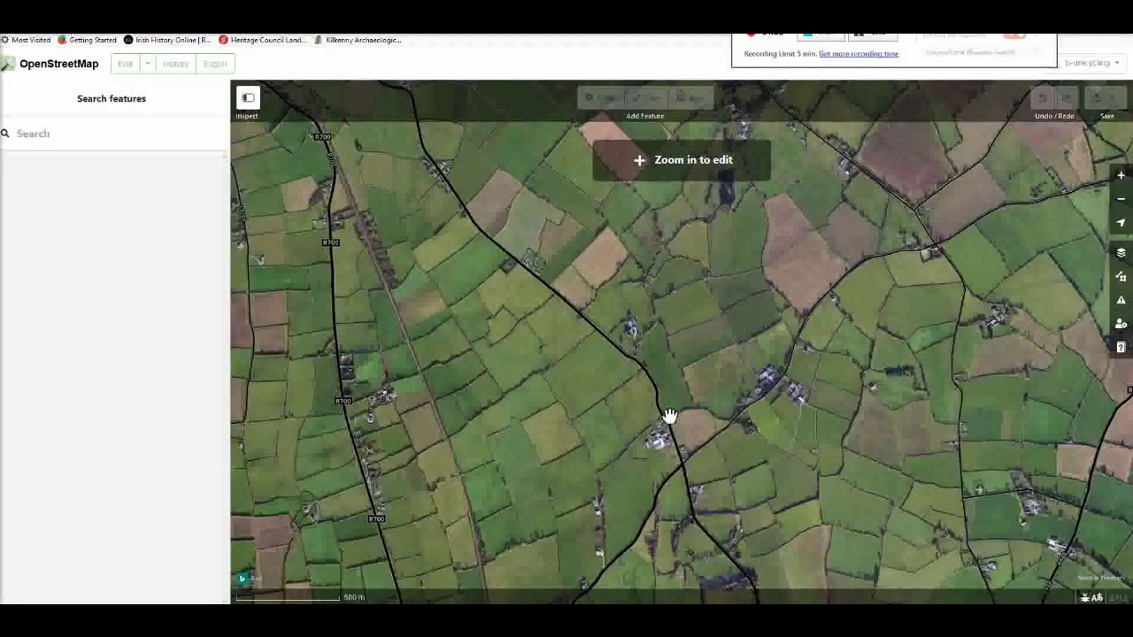
scroll(668, 412, "up", 2)
scroll(667, 410, "up", 2)
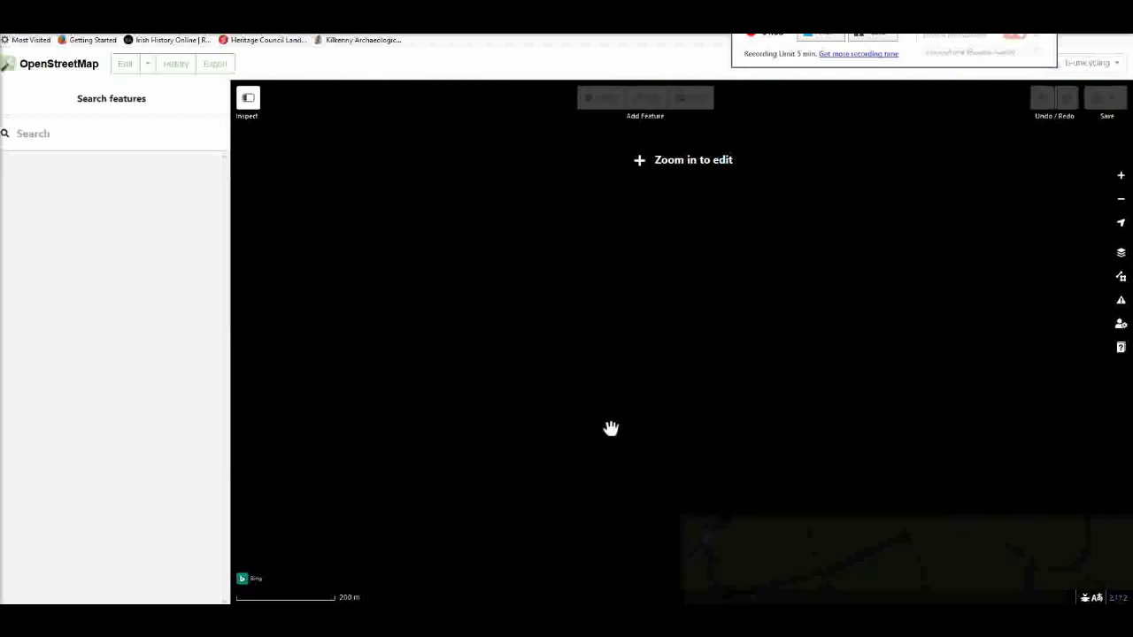
scroll(611, 428, "up", 2)
scroll(796, 426, "up", 2)
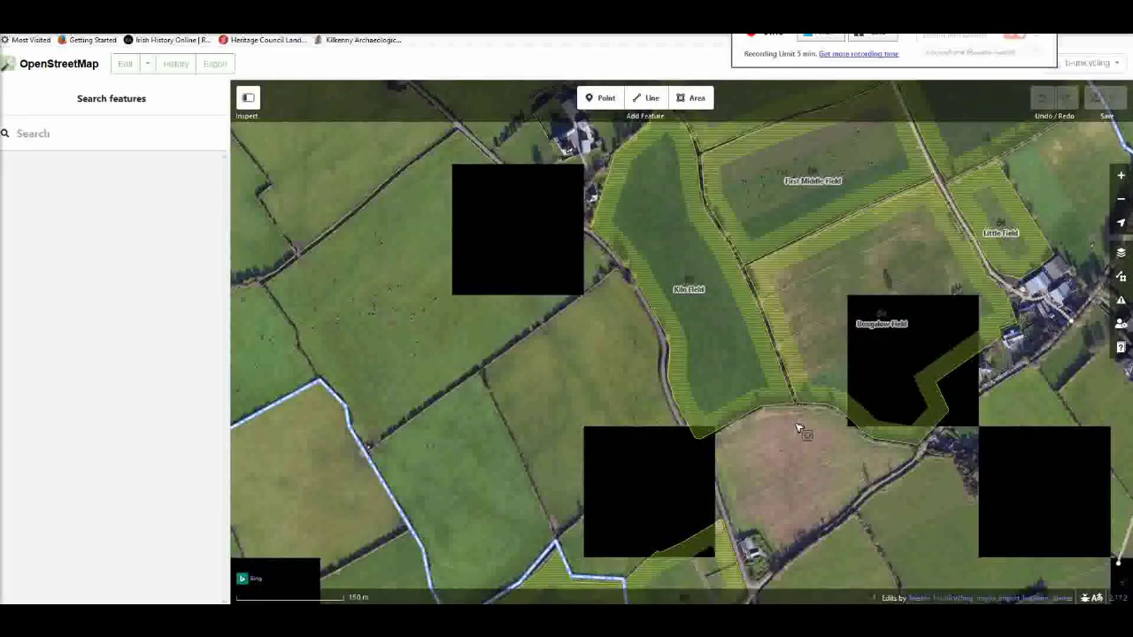
left_click(799, 428)
left_click(404, 291)
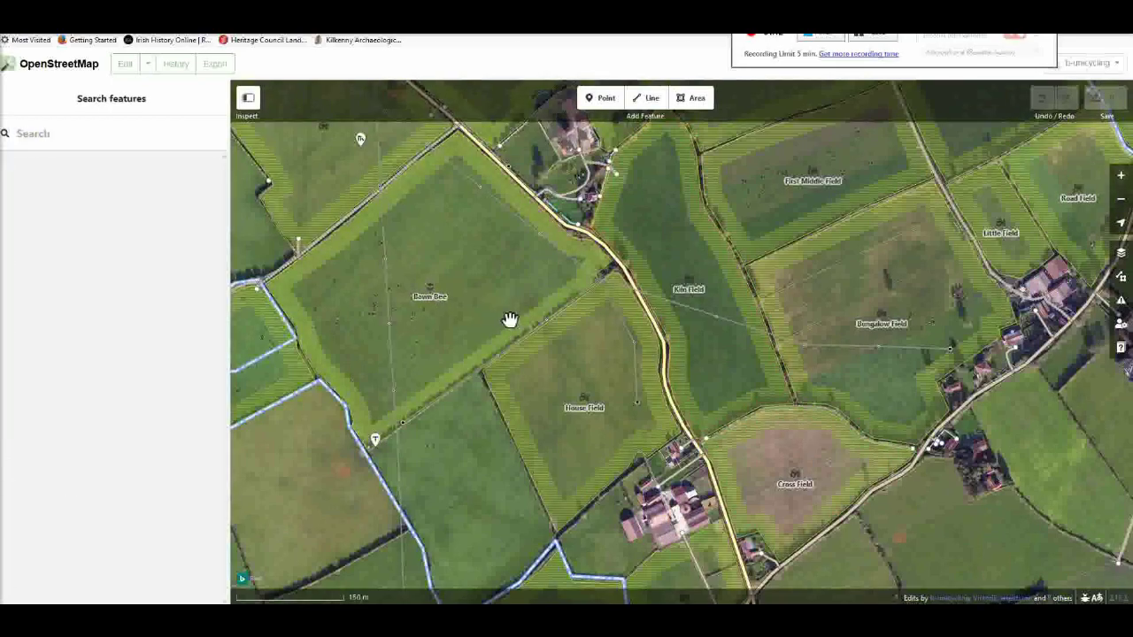
left_click(543, 320)
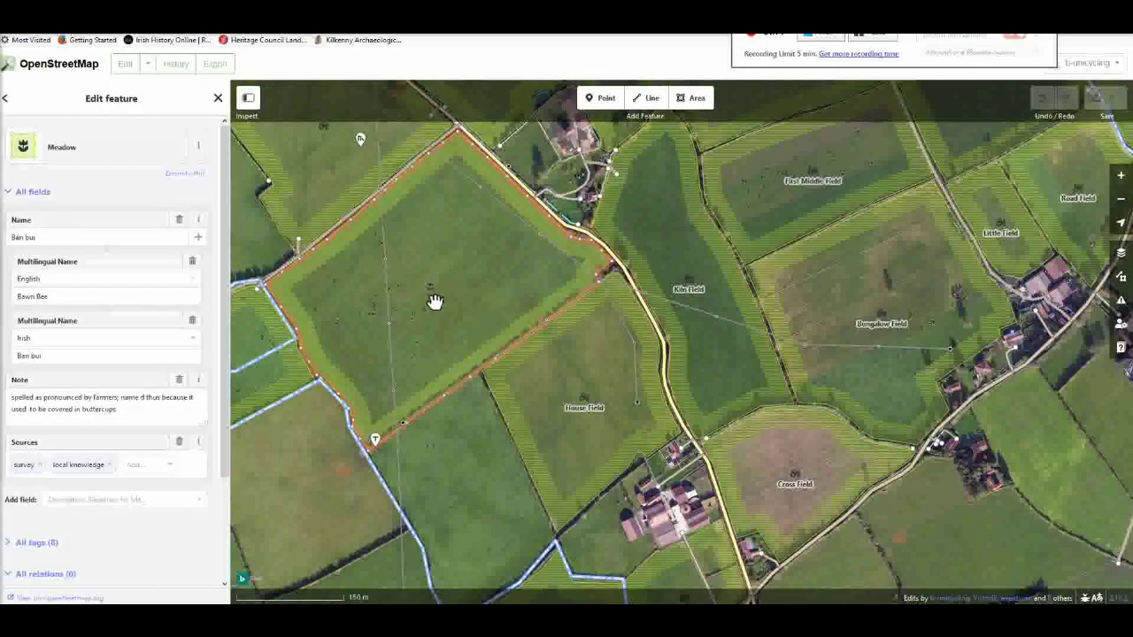
Step: Examine the Bawn Bee field's multilingual names, note, sources and full tag list, and close its details
left_click_drag(467, 439, 652, 457)
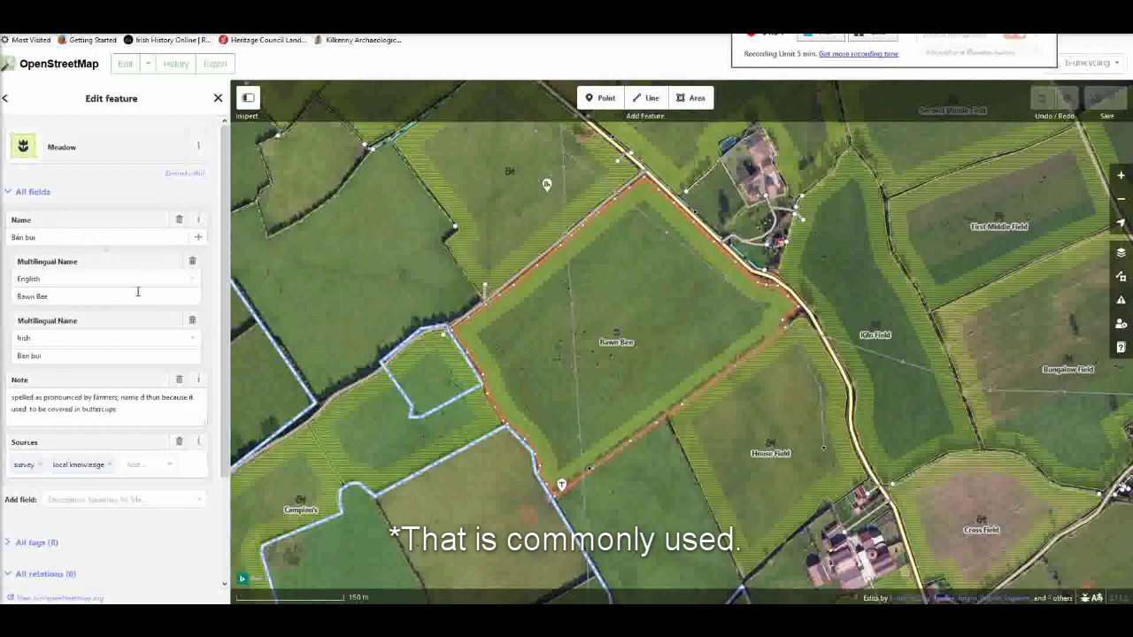
scroll(133, 283, "down", 1)
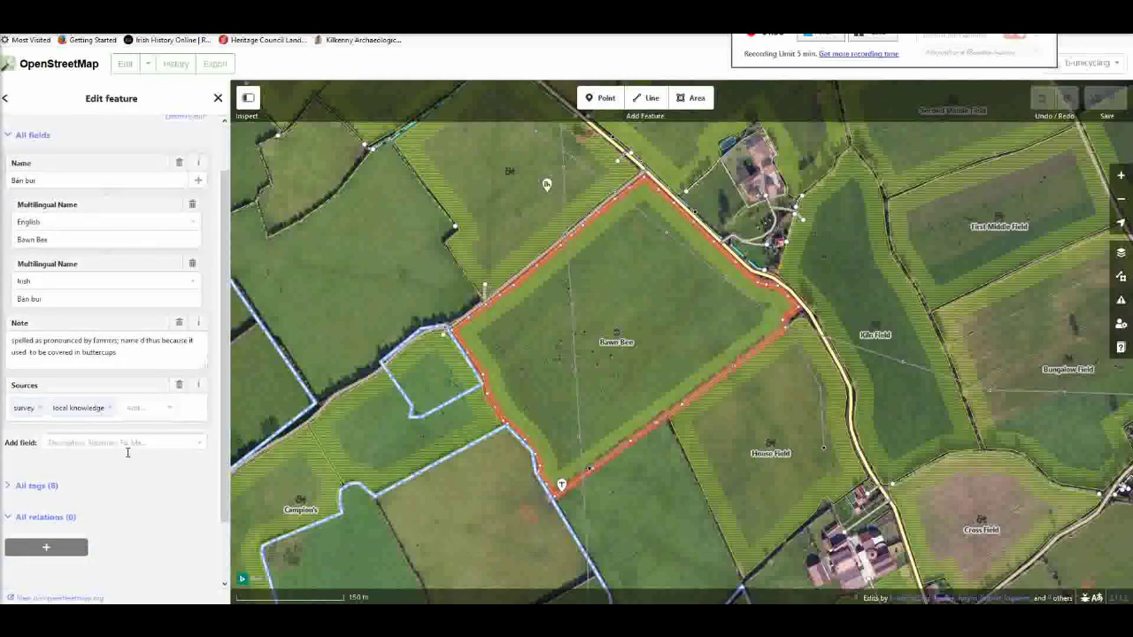
scroll(127, 450, "down", 1)
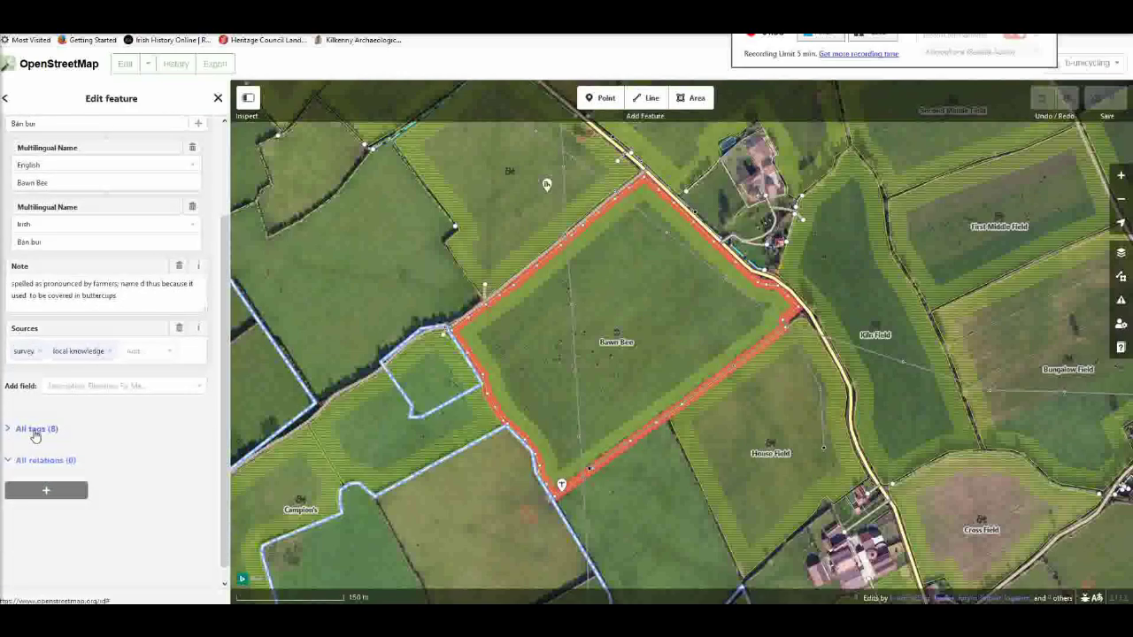
scroll(35, 433, "down", 2)
left_click(37, 311)
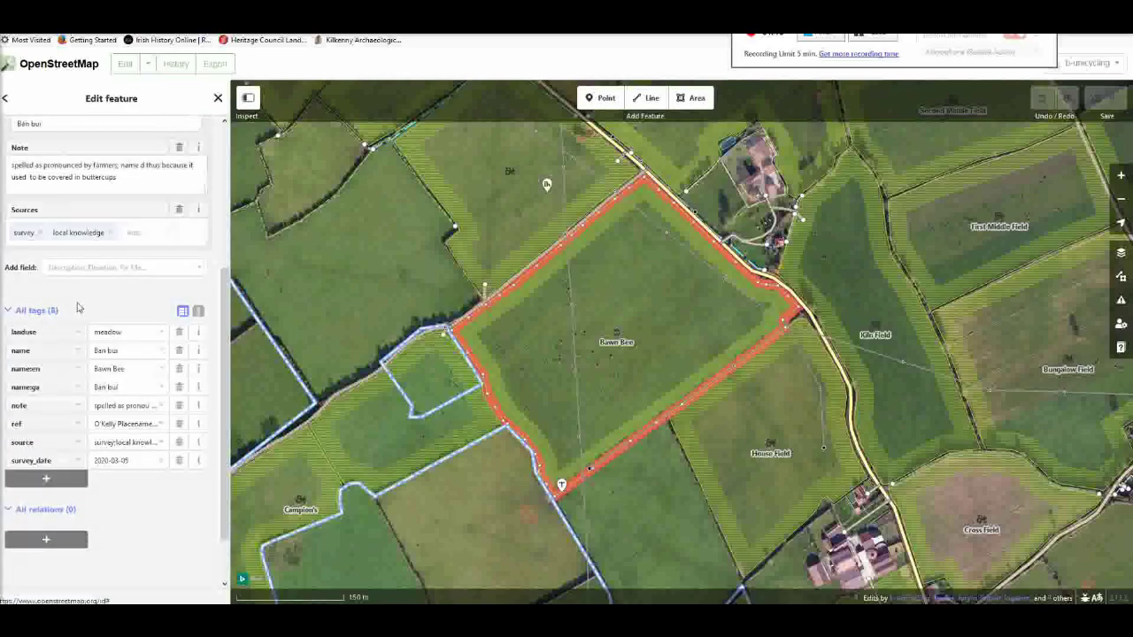
left_click(31, 312)
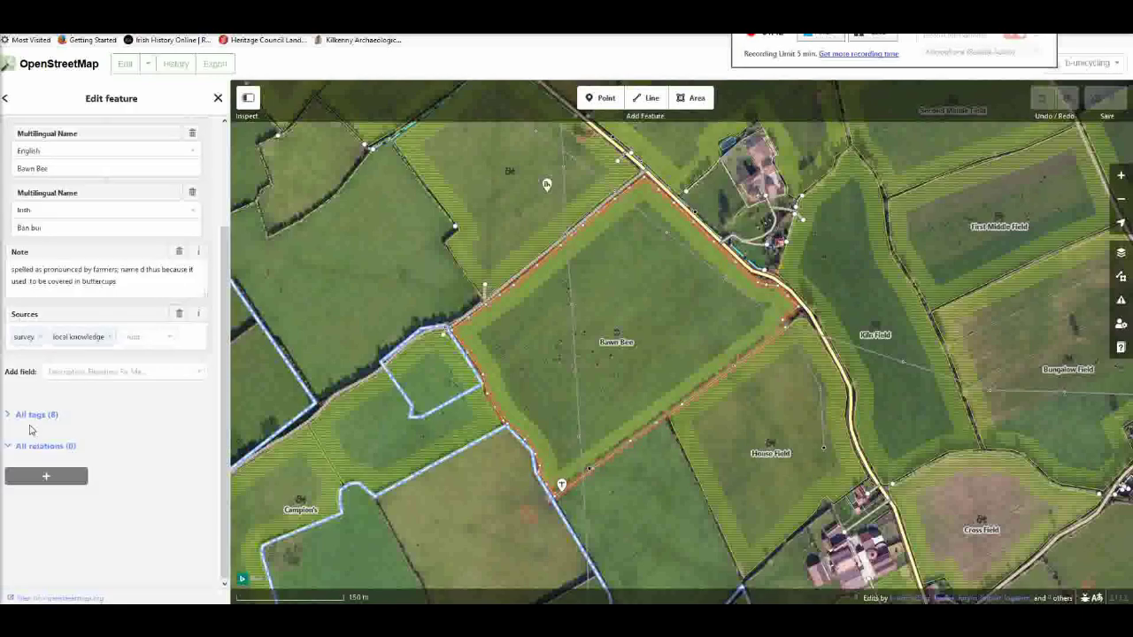
left_click(28, 413)
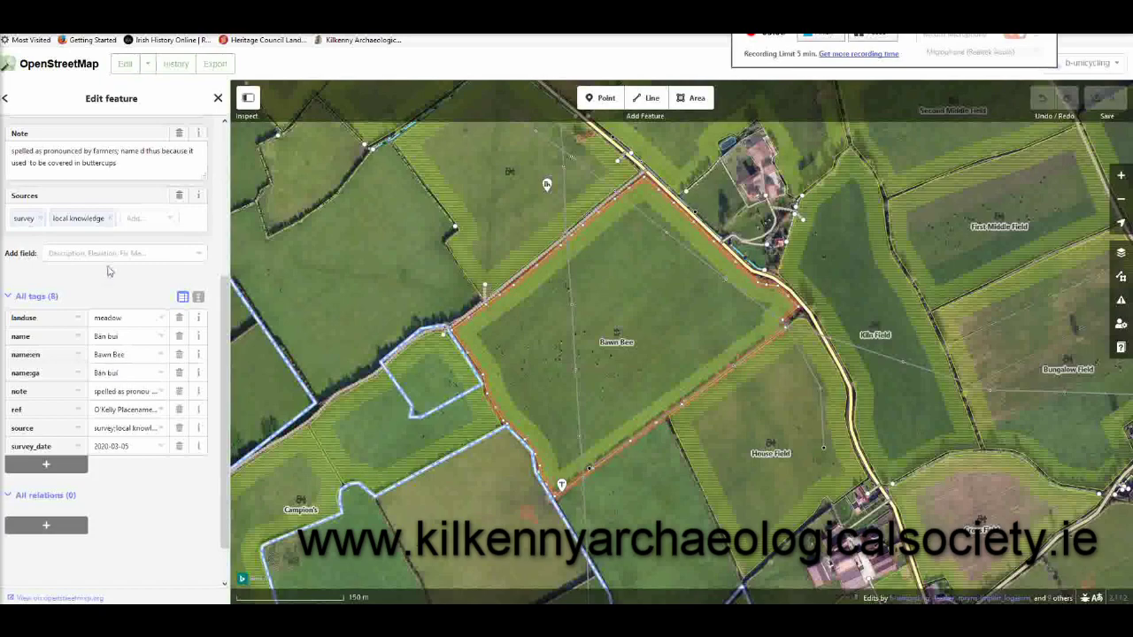
left_click(217, 98)
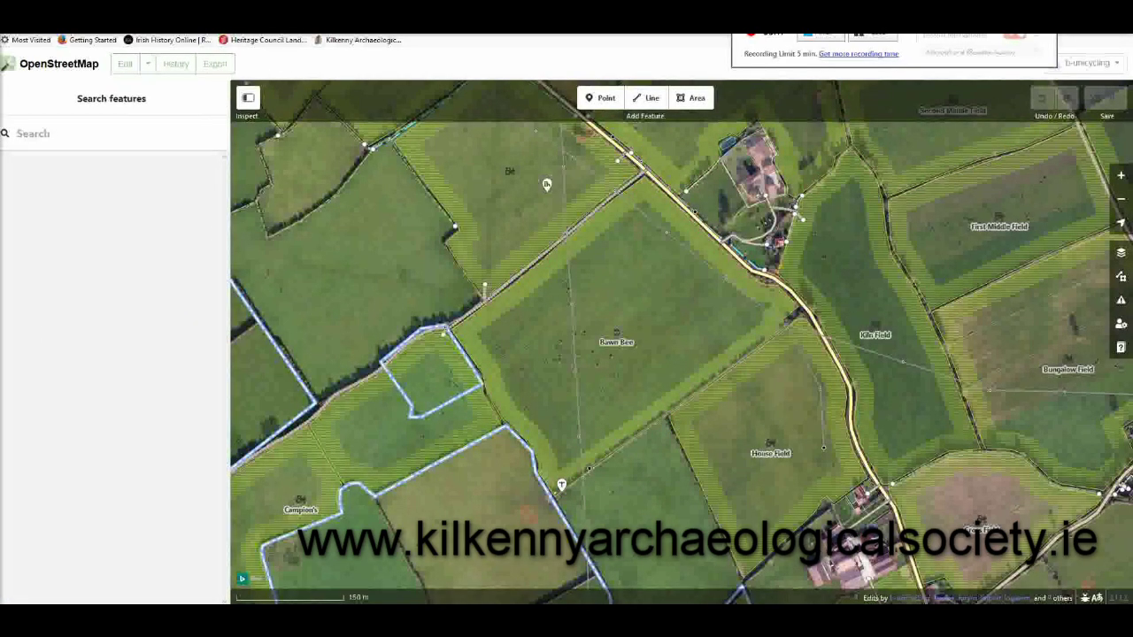
Step: Go to the OpenStreetMap Wiki at wiki.openstreetmap.org and look up the tagging page for "stream"
left_click(659, 407)
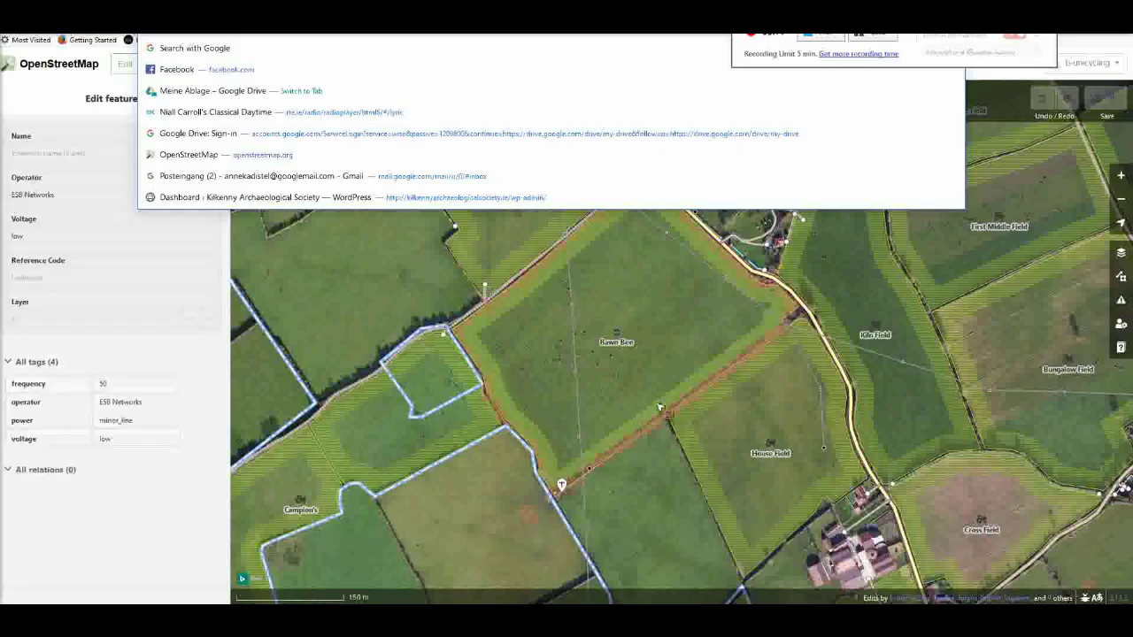
left_click(678, 397)
type("iki.openstreetmap.")
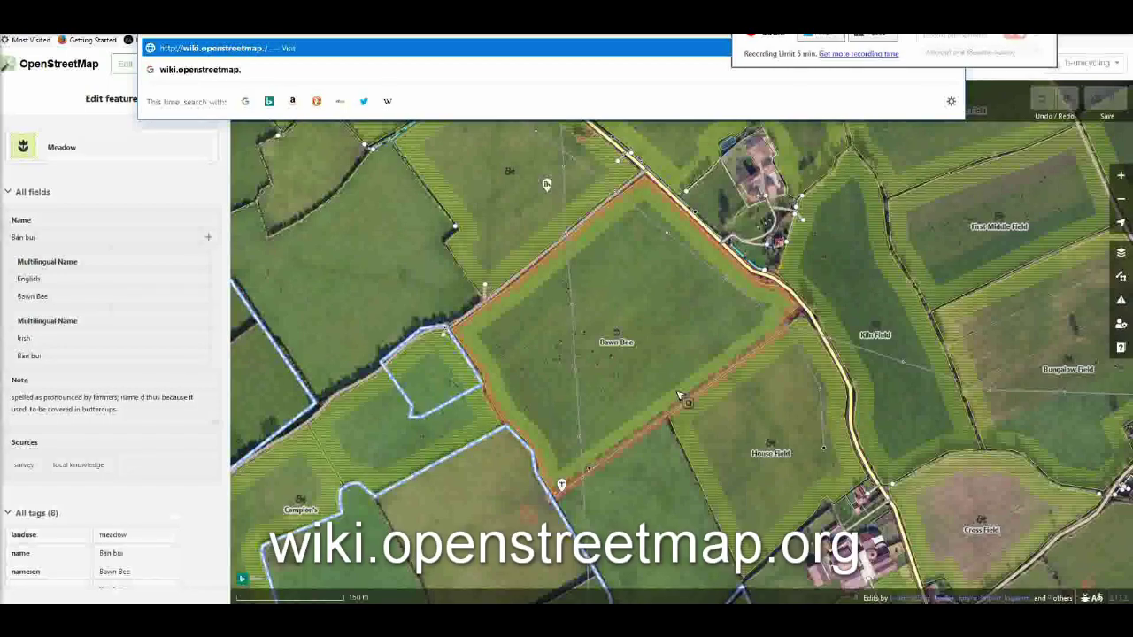
type("org")
key("Return")
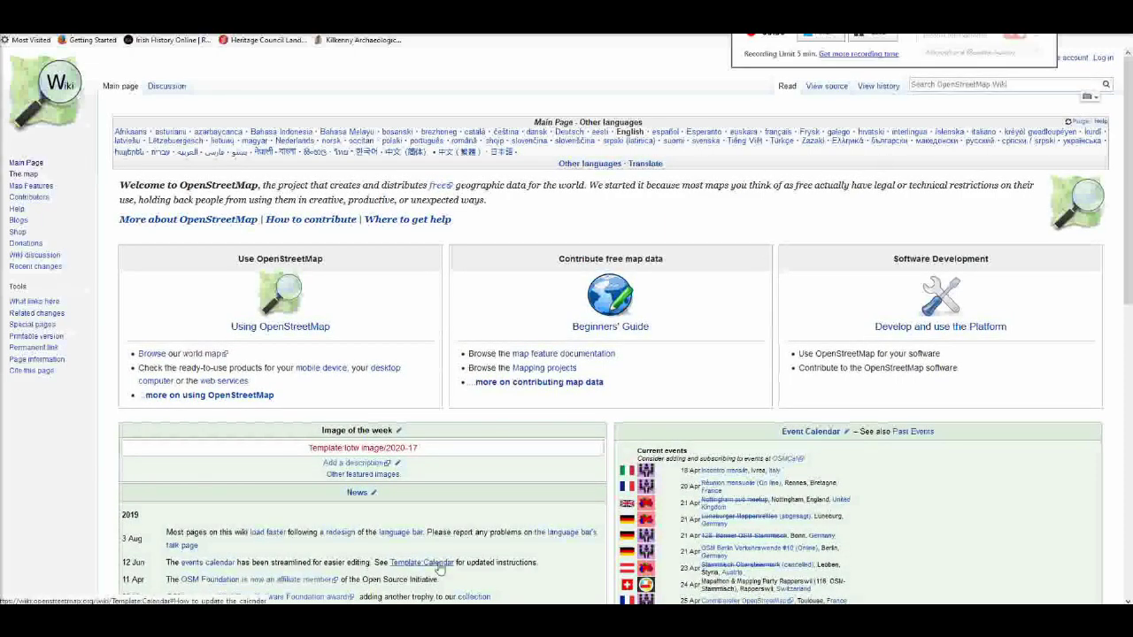
type("stream")
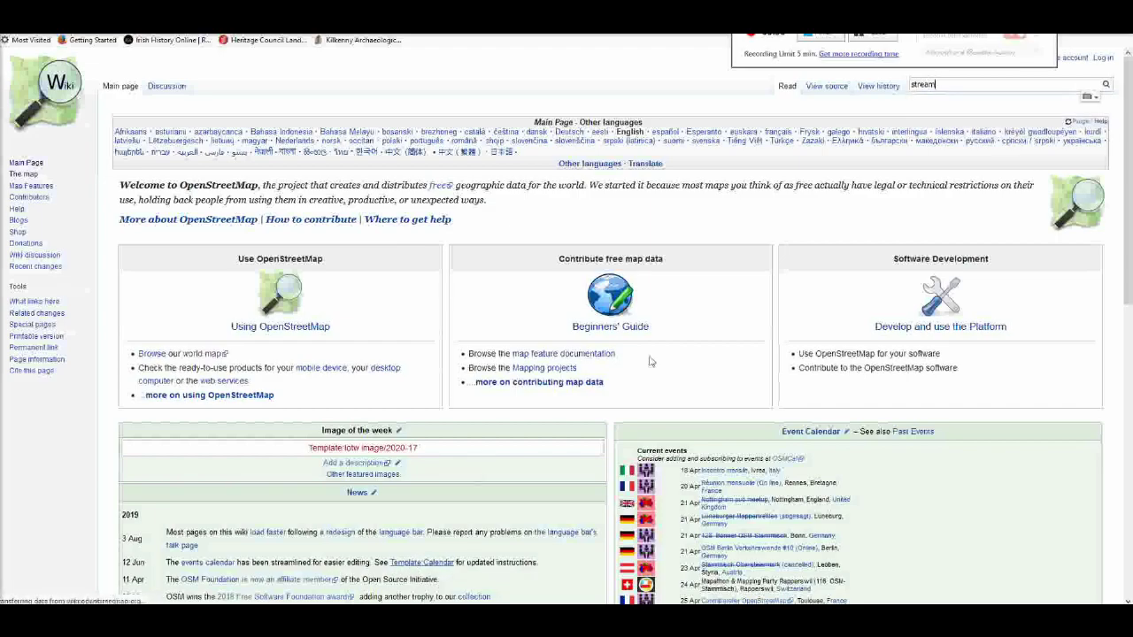
key("Return")
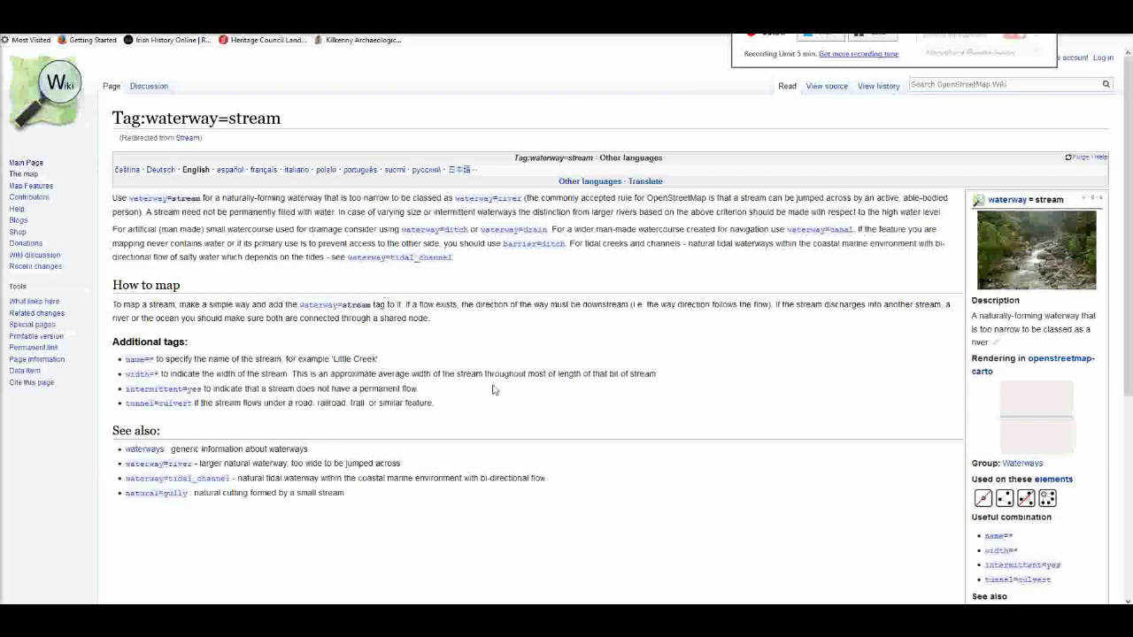